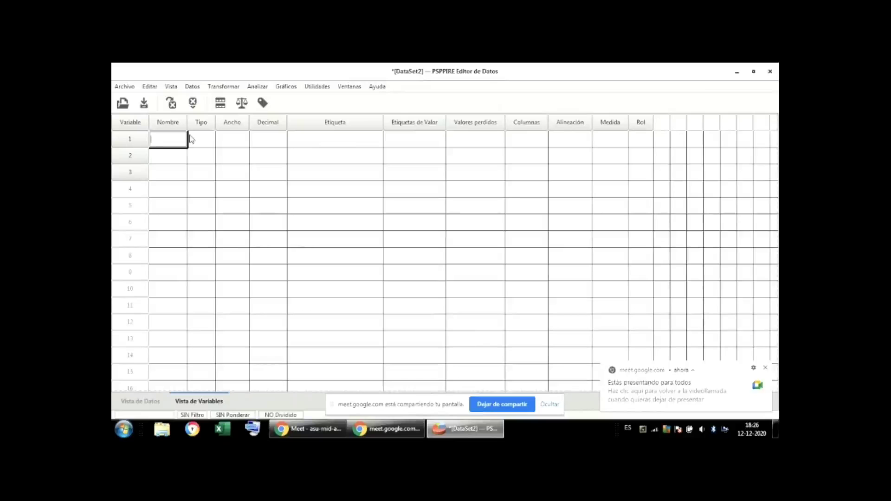
# Name the first variable for the city of origin, beginning with CIUDADDEOR, and set its type to Cadena.
pyautogui.write('IUDADDEORG')
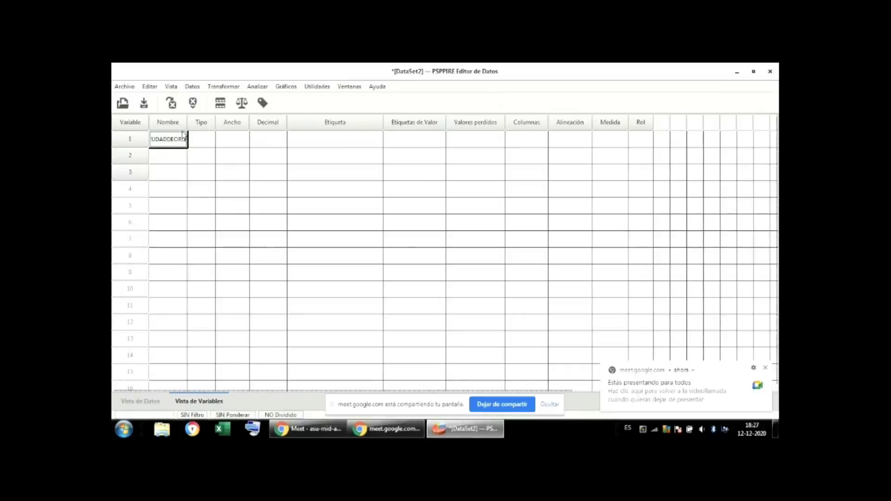
pyautogui.click(210, 139)
pyautogui.click(207, 140)
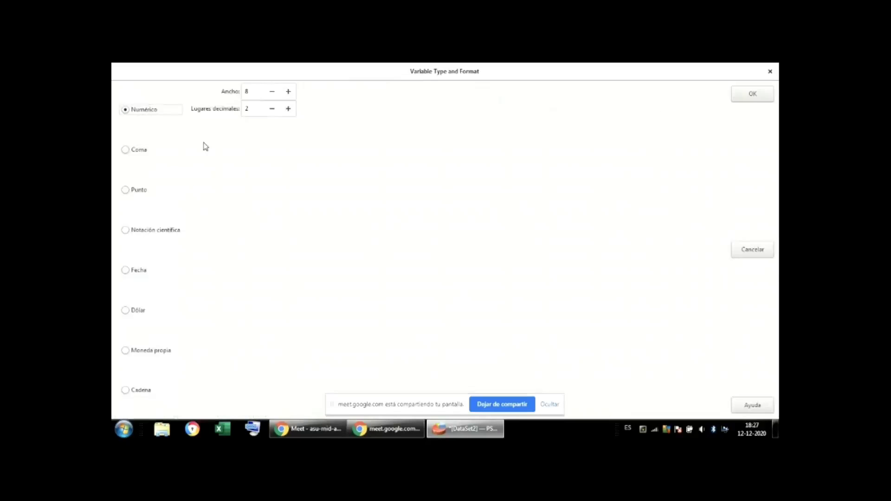
pyautogui.click(144, 392)
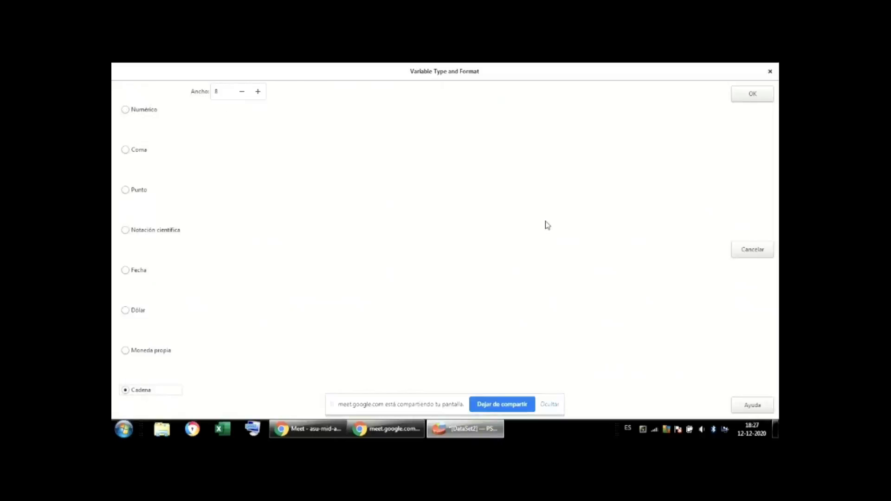
pyautogui.click(752, 97)
# Set the width of the city-of-origin variable to 13.
pyautogui.click(233, 141)
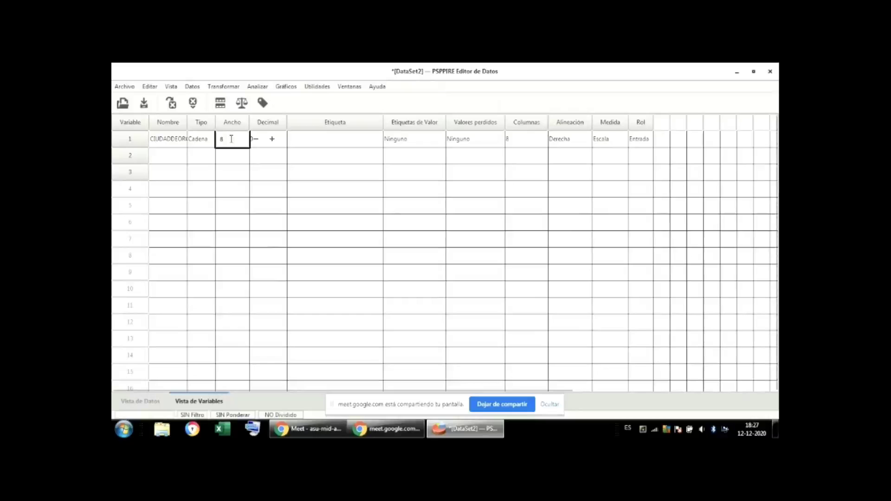
pyautogui.click(273, 139)
pyautogui.click(272, 139)
pyautogui.click(273, 139)
pyautogui.click(272, 139)
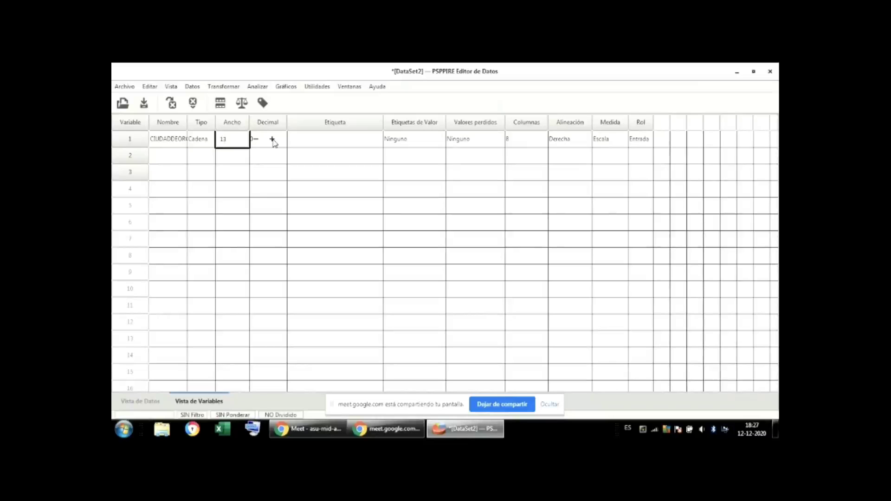
# Label the first variable "ciudad de origen de los pacientes".
pyautogui.click(304, 140)
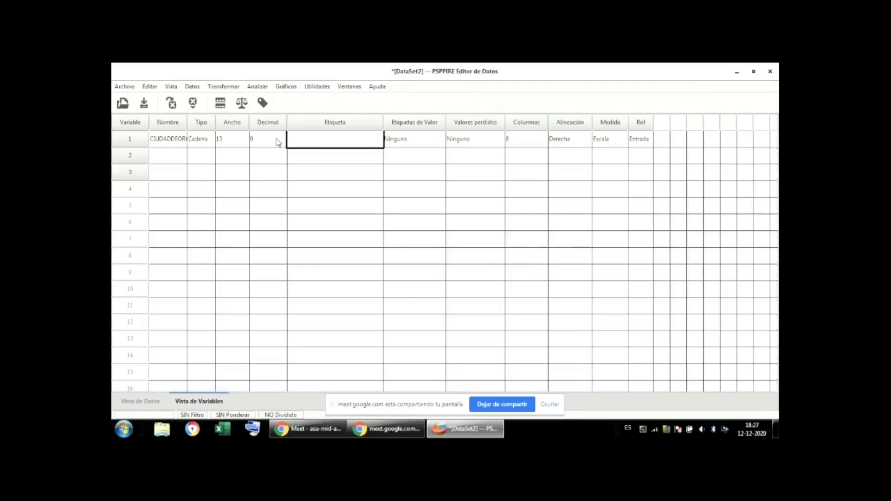
pyautogui.click(312, 138)
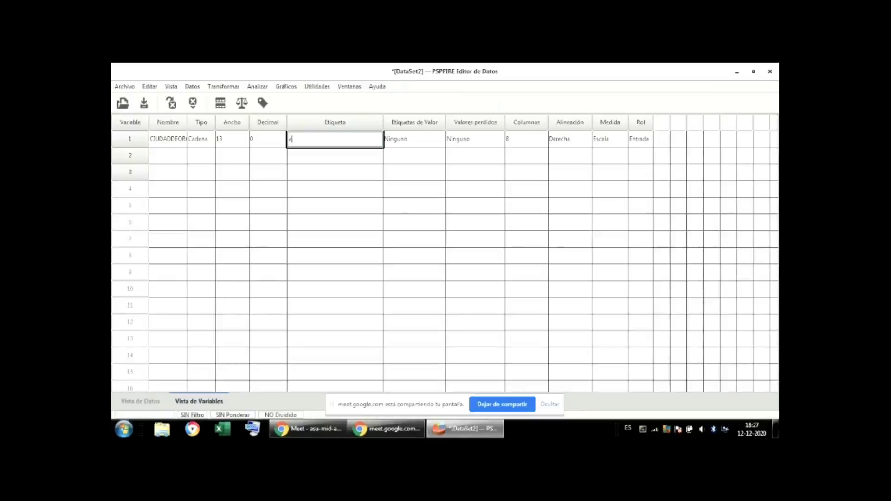
pyautogui.write('ciudad de origen de los pacientes')
# Set the city-of-origin variable's alignment to Centro and its measure to Nominal.
pyautogui.click(529, 136)
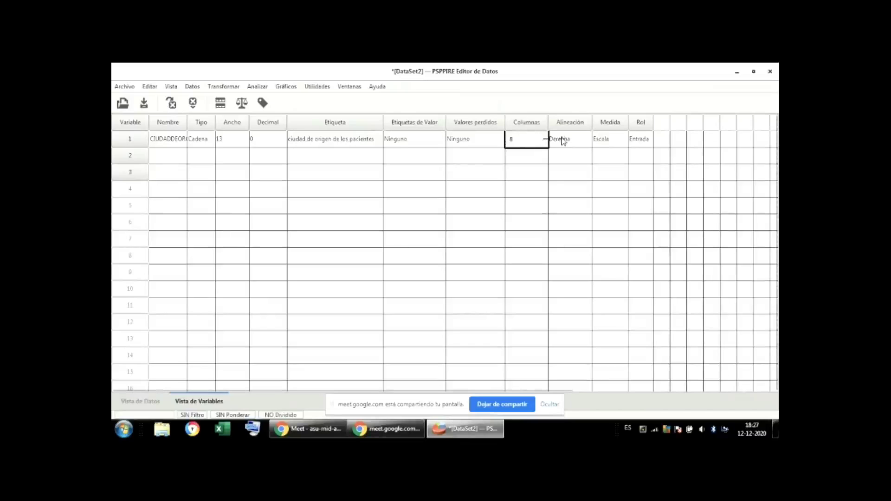
pyautogui.click(589, 141)
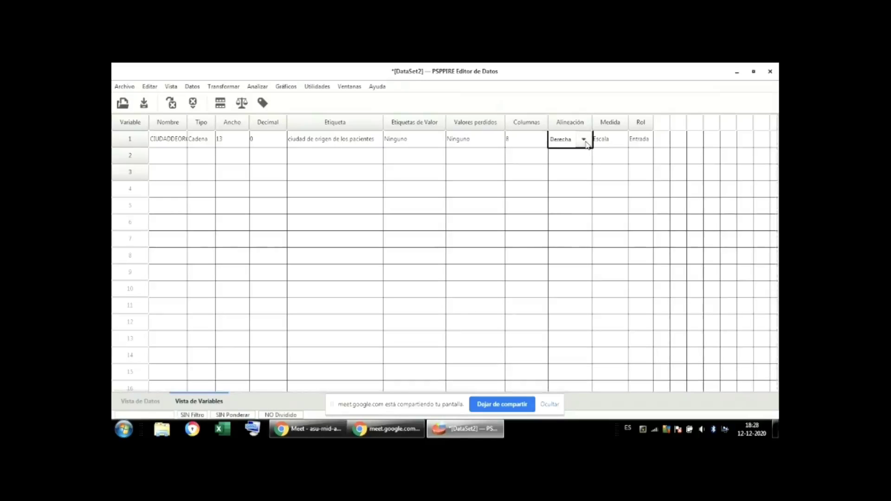
pyautogui.click(584, 139)
pyautogui.click(584, 182)
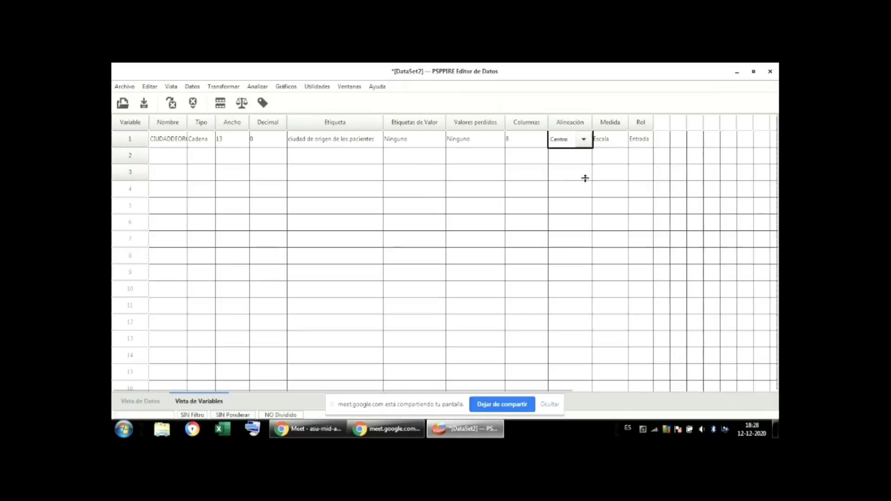
pyautogui.click(611, 139)
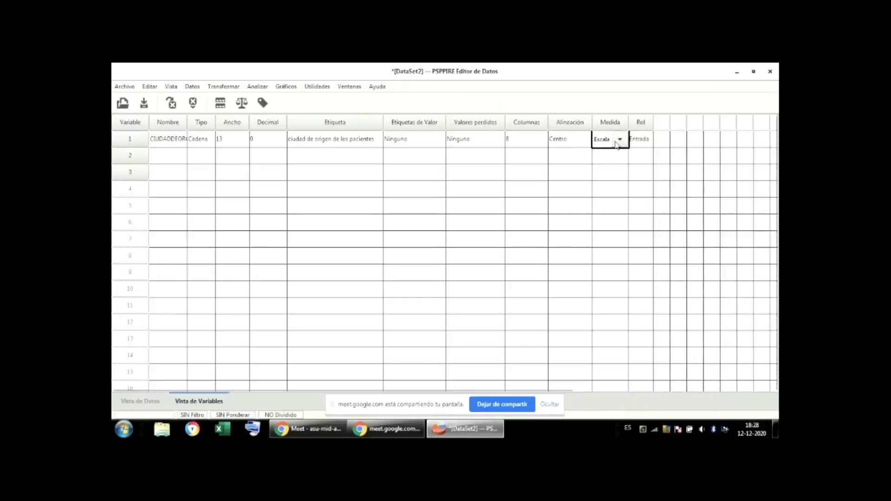
pyautogui.click(620, 139)
pyautogui.click(621, 156)
# Add a second variable named EDAD with the default numeric type.
pyautogui.click(168, 154)
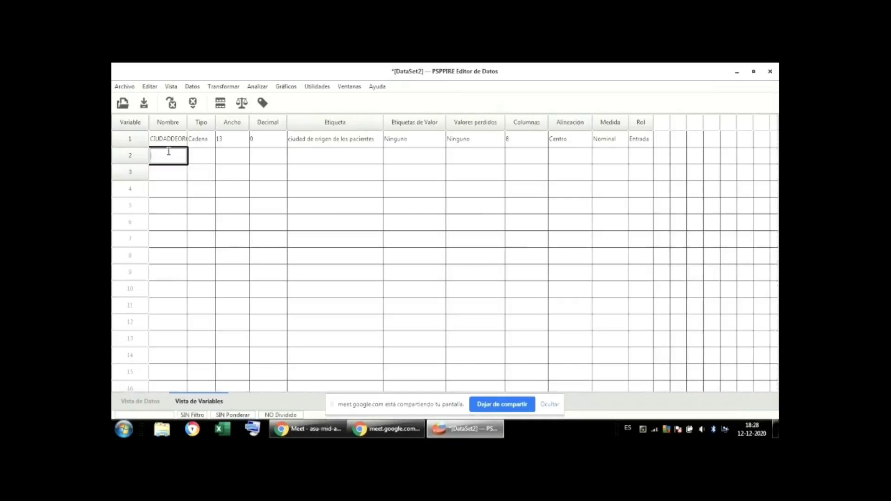
pyautogui.write('EDAD')
pyautogui.click(205, 155)
# Set the EDAD variable's width to 3 and its decimals to 0.
pyautogui.click(227, 156)
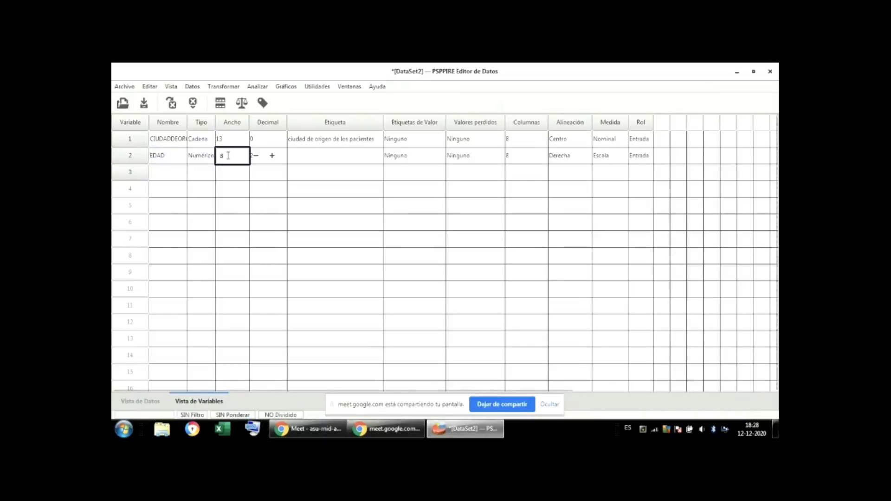
pyautogui.click(257, 157)
pyautogui.click(289, 157)
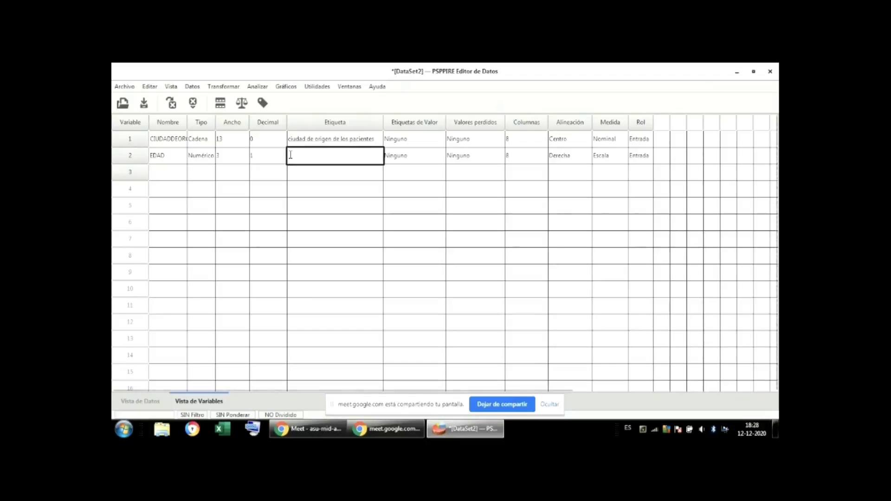
pyautogui.click(290, 156)
pyautogui.click(290, 156)
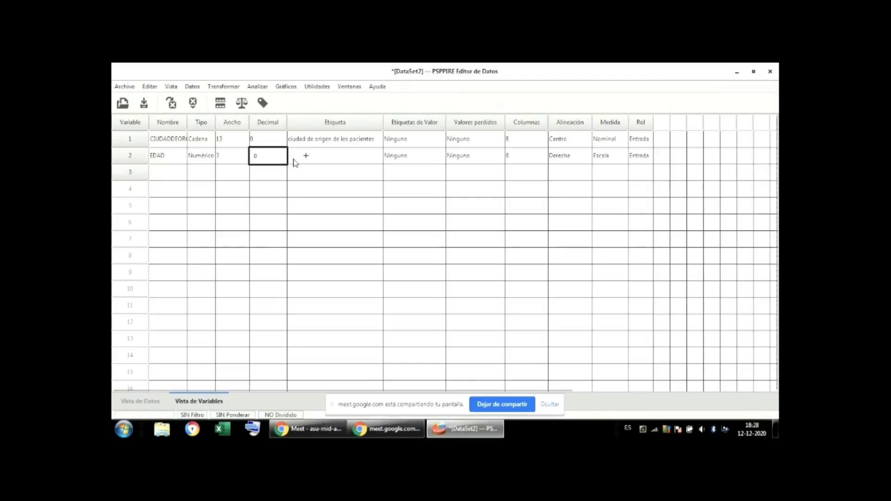
pyautogui.click(346, 164)
# Increase the width of the city-of-origin variable in the first row to 15.
pyautogui.click(236, 140)
pyautogui.click(272, 139)
pyautogui.click(272, 138)
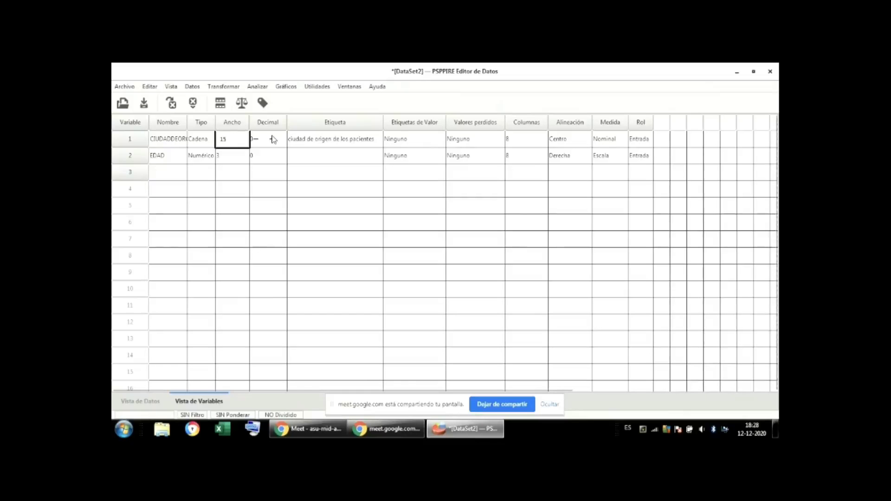
# Label the EDAD variable "EDAD DE LOS PACIENTES".
pyautogui.click(336, 155)
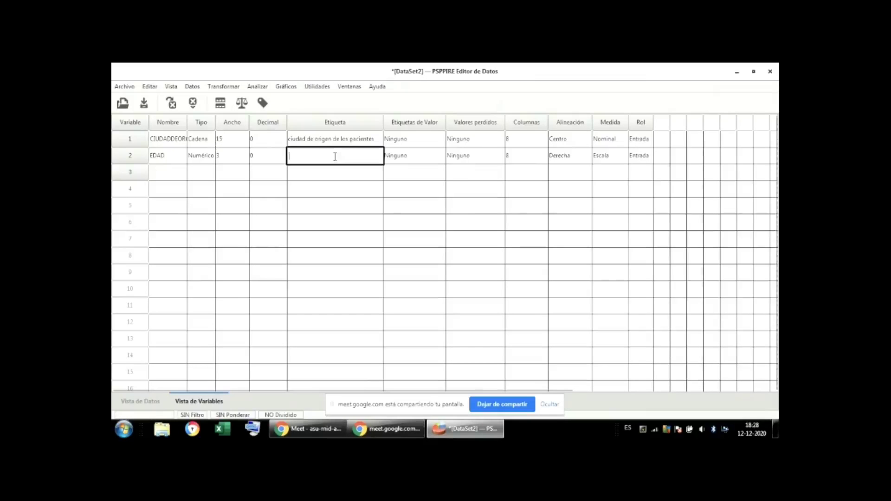
pyautogui.write('EDAD DE KL')
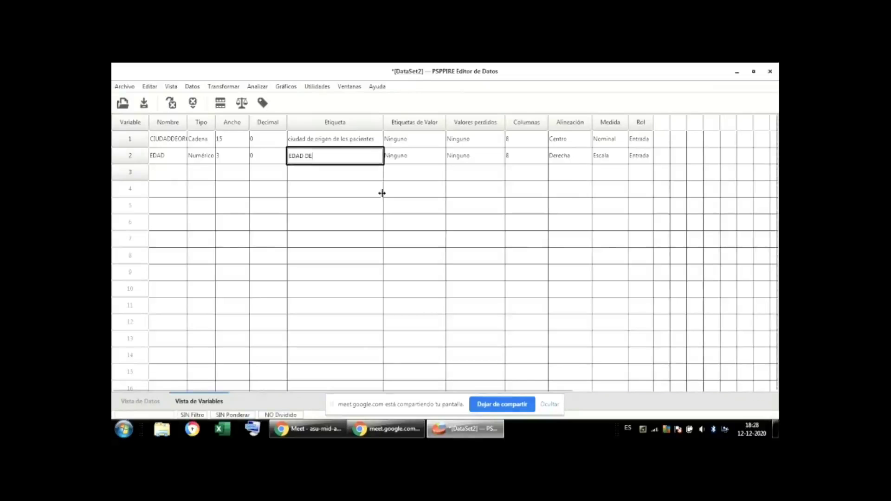
pyautogui.press('BackSpace')
pyautogui.press('BackSpace')
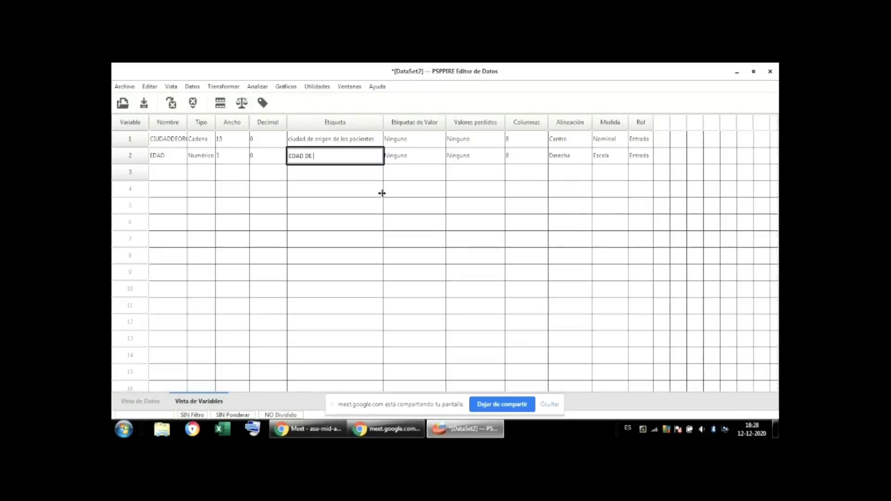
pyautogui.write('LOS PACIENTES')
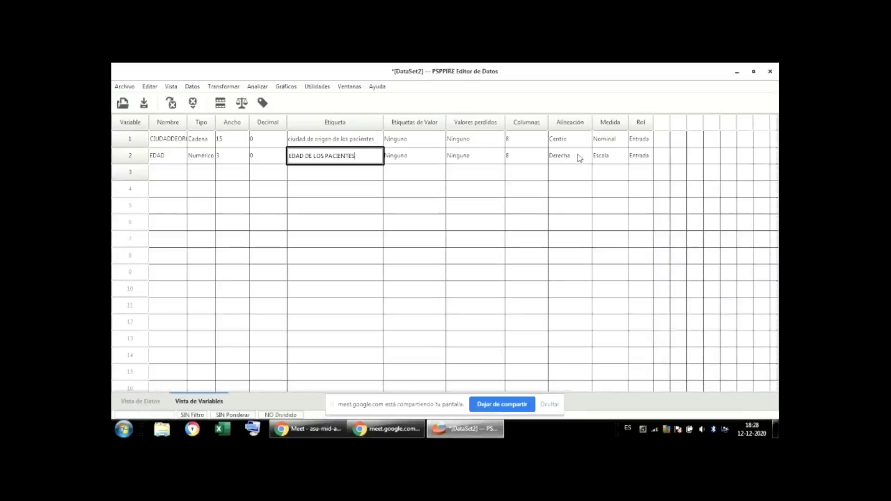
# Choose Derecha as the alignment of the EDAD variable.
pyautogui.click(530, 157)
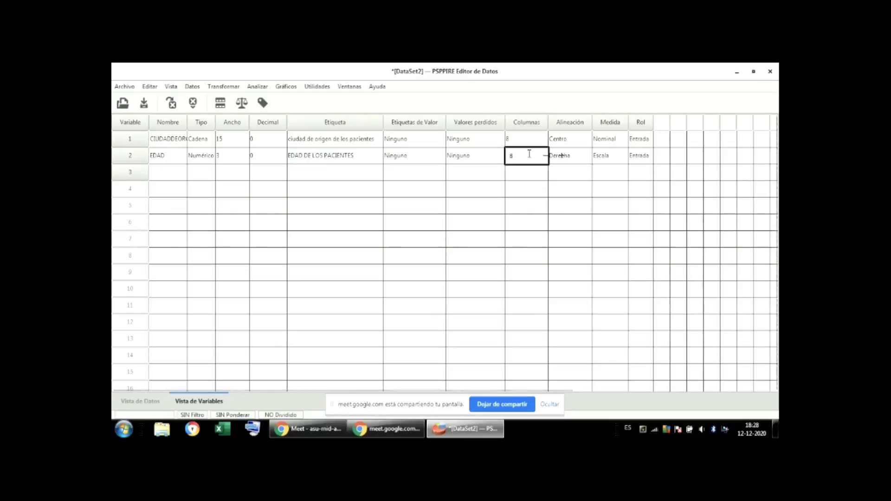
pyautogui.click(585, 157)
pyautogui.click(584, 156)
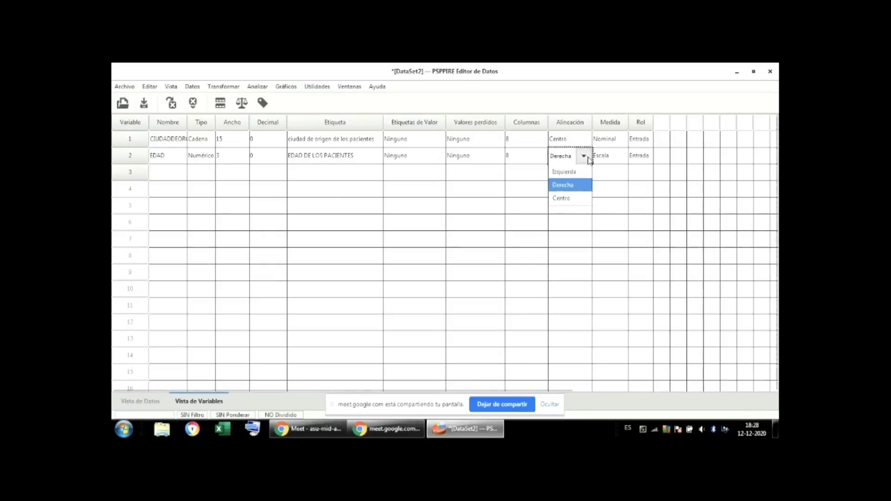
pyautogui.click(584, 186)
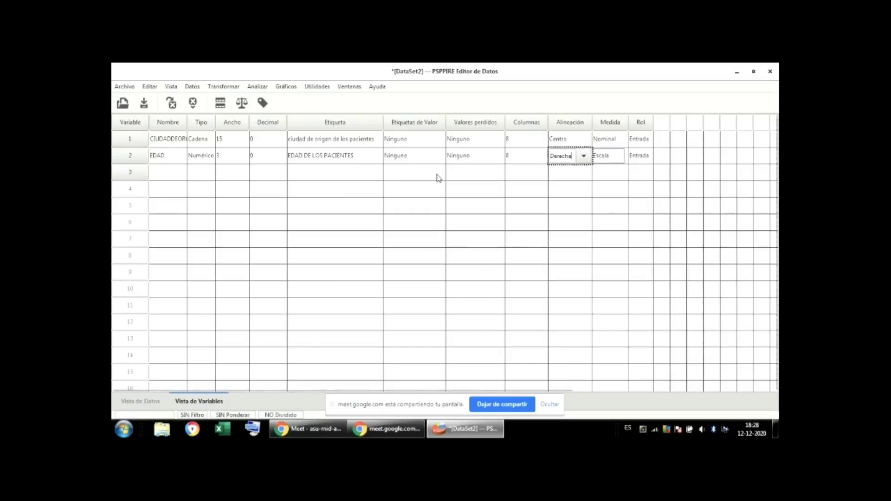
# Add a third variable named SEXO below EDAD.
pyautogui.click(176, 171)
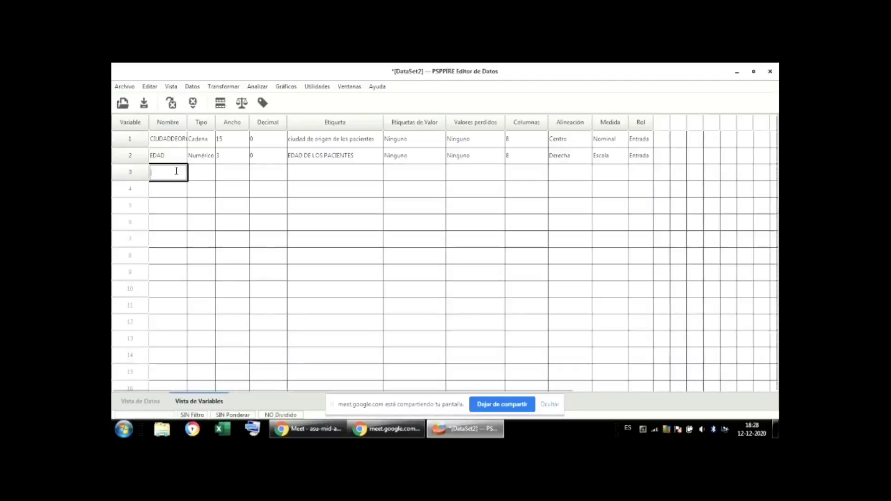
pyautogui.write('s')
pyautogui.write('SEXO')
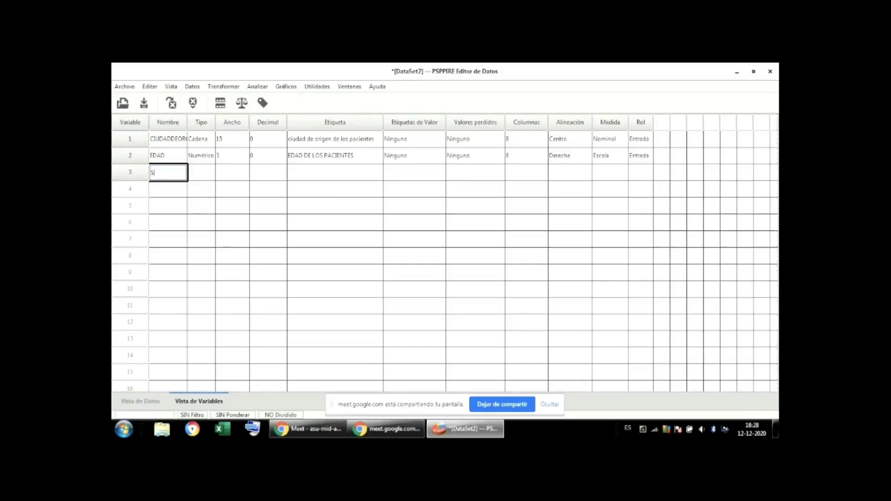
# Set the SEXO variable's type to Cadena with a width of 3.
pyautogui.click(201, 173)
pyautogui.click(199, 171)
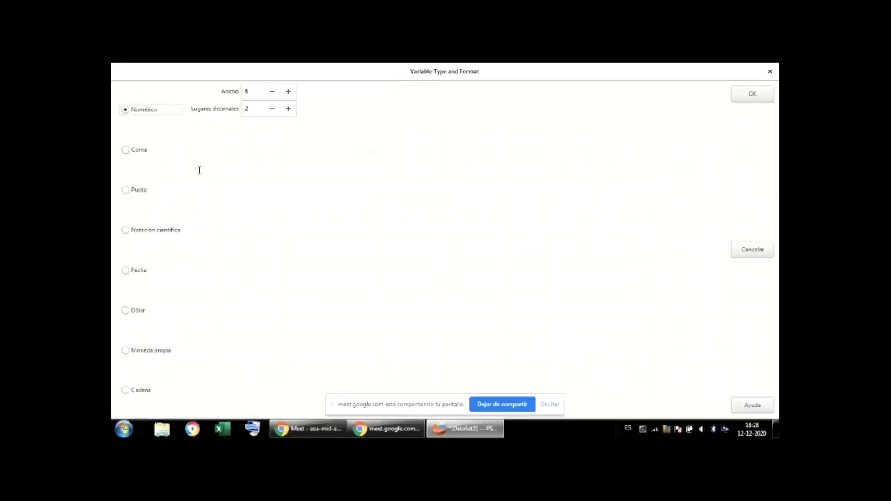
pyautogui.click(125, 391)
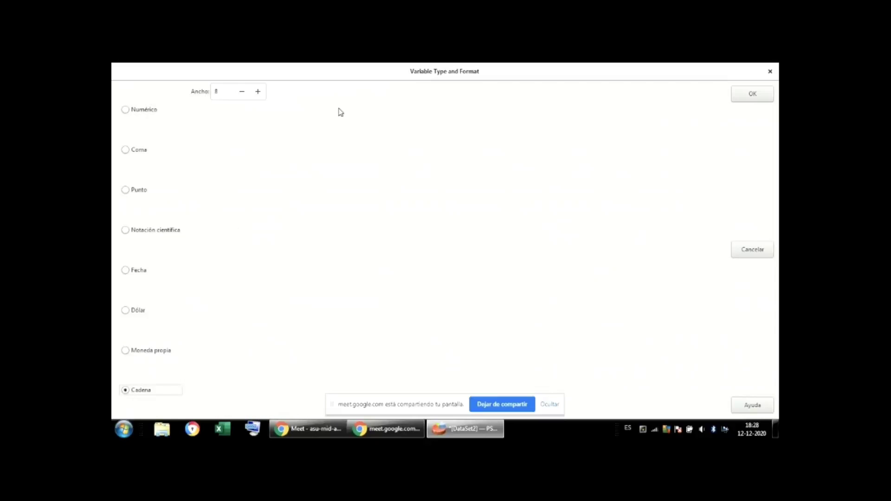
pyautogui.click(235, 95)
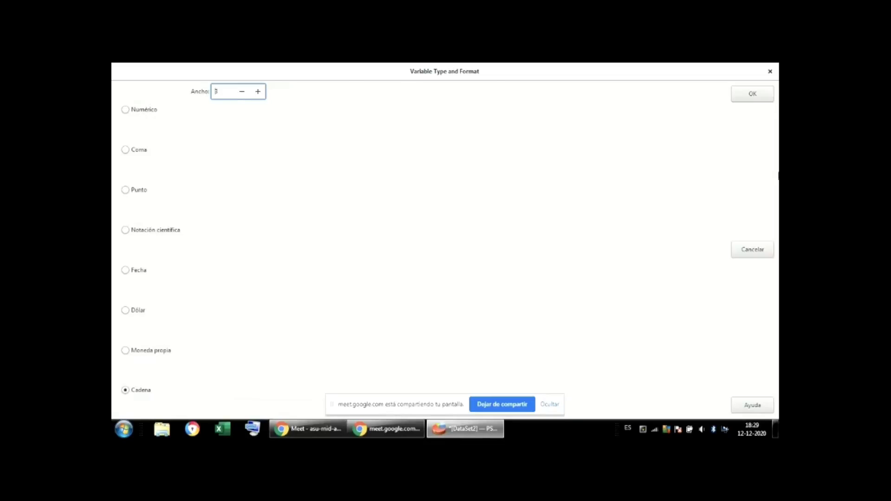
pyautogui.click(761, 94)
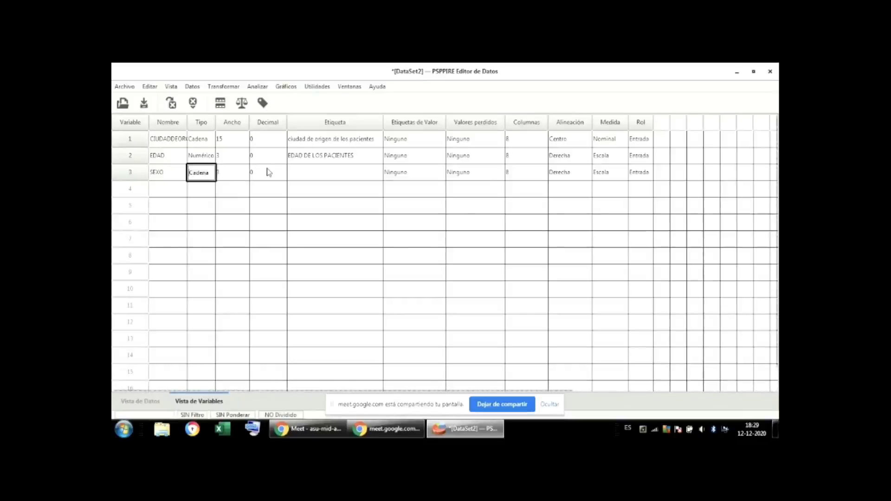
# Label the SEXO variable "SEXO DE LOS PACIENTE".
pyautogui.click(307, 172)
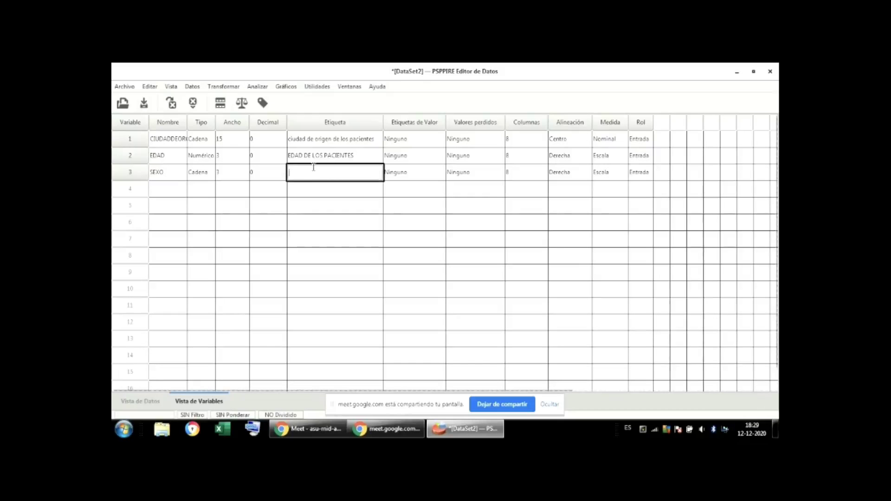
pyautogui.write('SEXO DE')
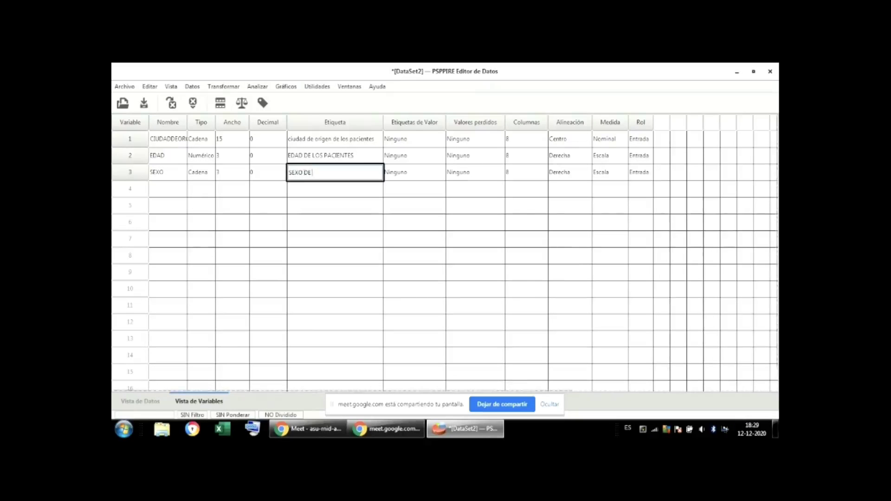
pyautogui.write(' LOS PACIENTE')
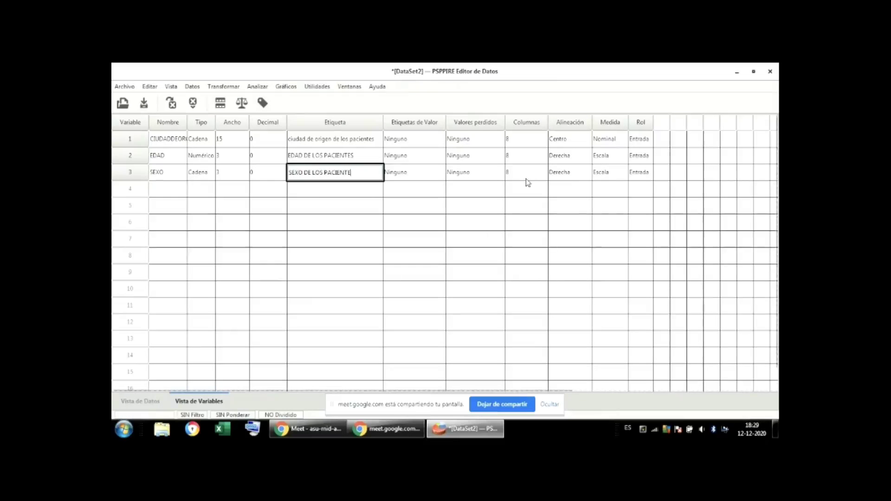
# Set the alignment of the SEXO variable to Centro.
pyautogui.click(566, 175)
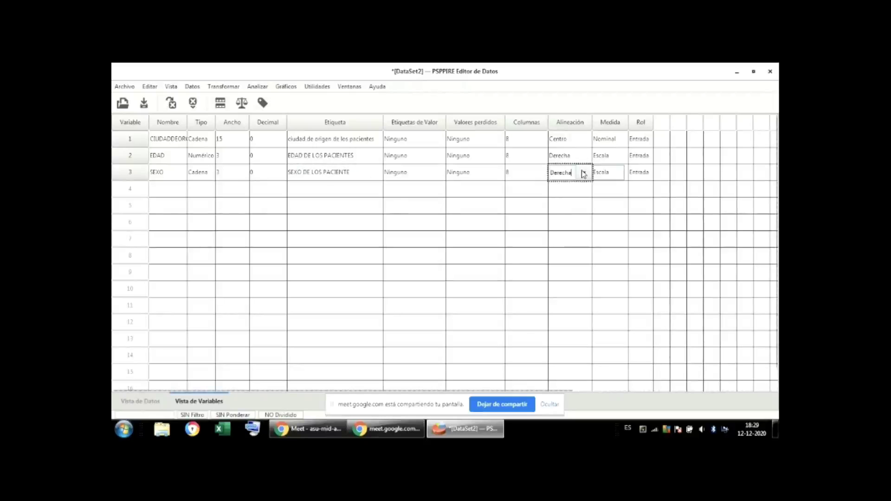
pyautogui.click(583, 172)
pyautogui.click(571, 215)
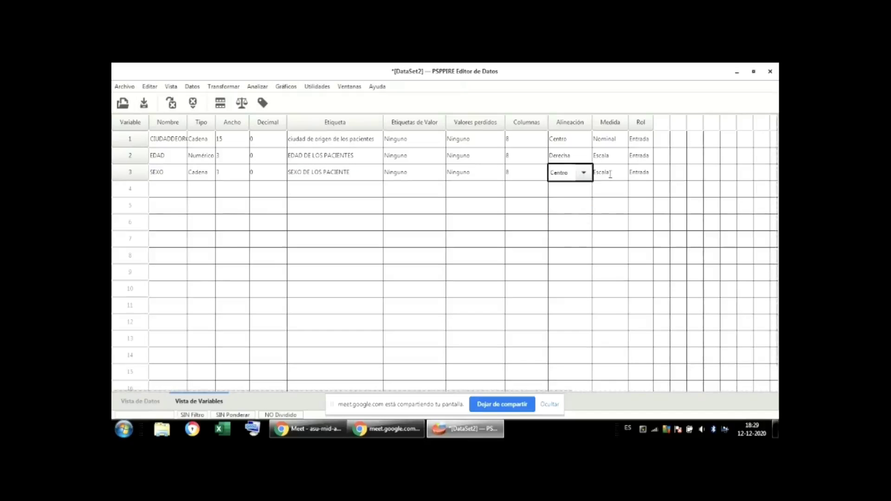
# Change the measurement level of the SEXO variable and switch to the data view.
pyautogui.click(602, 173)
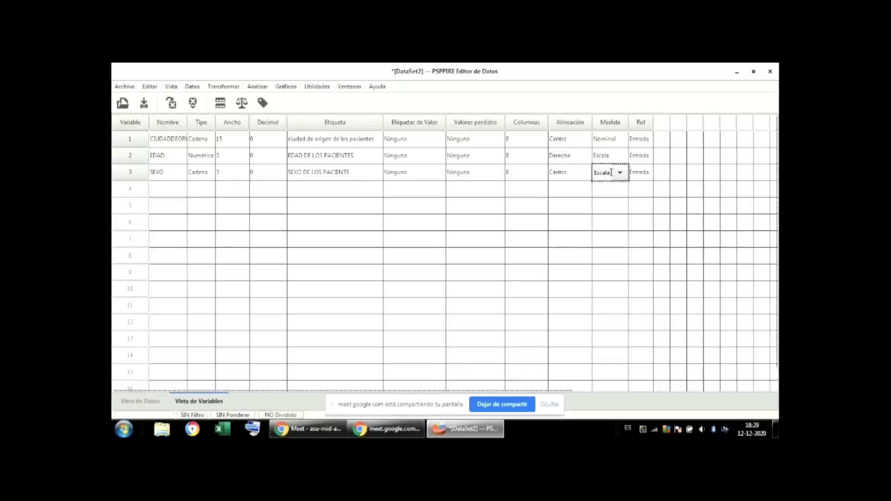
pyautogui.click(619, 173)
pyautogui.click(614, 188)
pyautogui.click(138, 400)
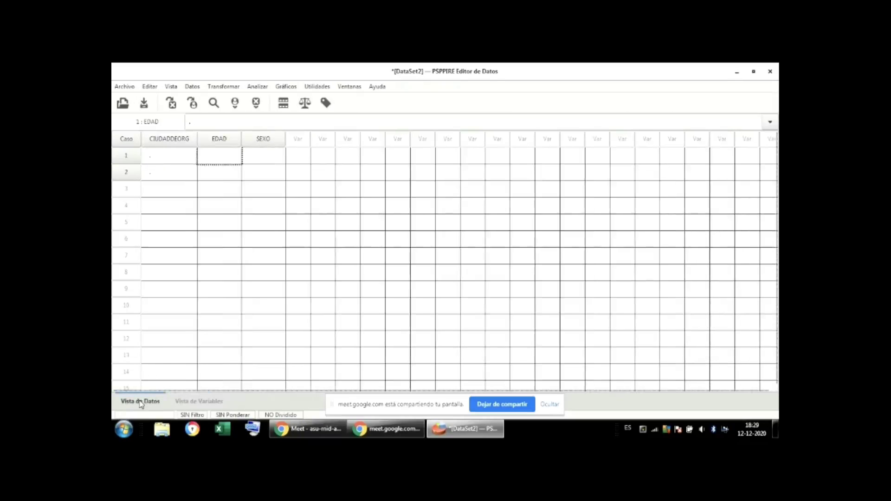
# Try to enter CONCEPCION as the EDAD value of case 1.
pyautogui.click(200, 121)
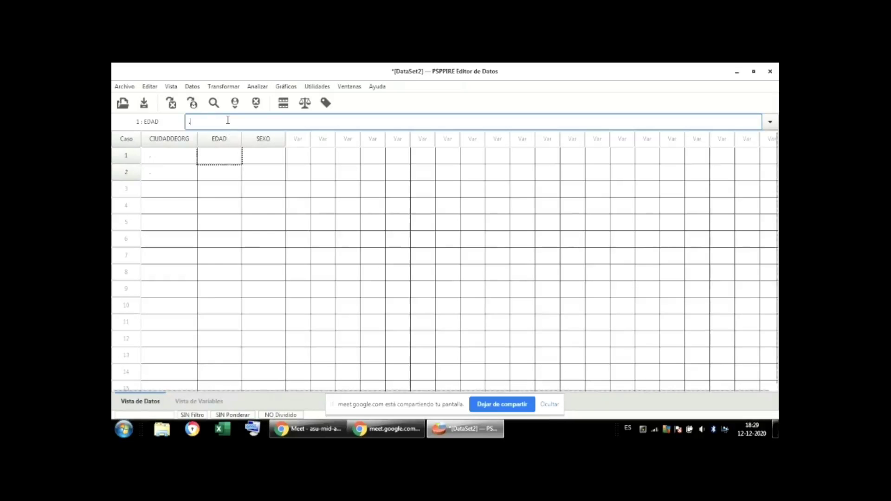
pyautogui.write('CONCEPCION')
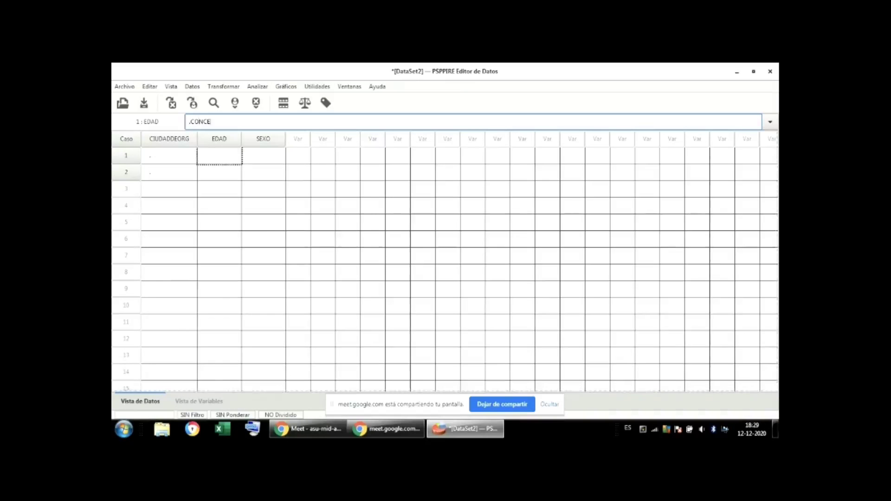
pyautogui.click(190, 120)
pyautogui.press('BackSpace')
pyautogui.press('Return')
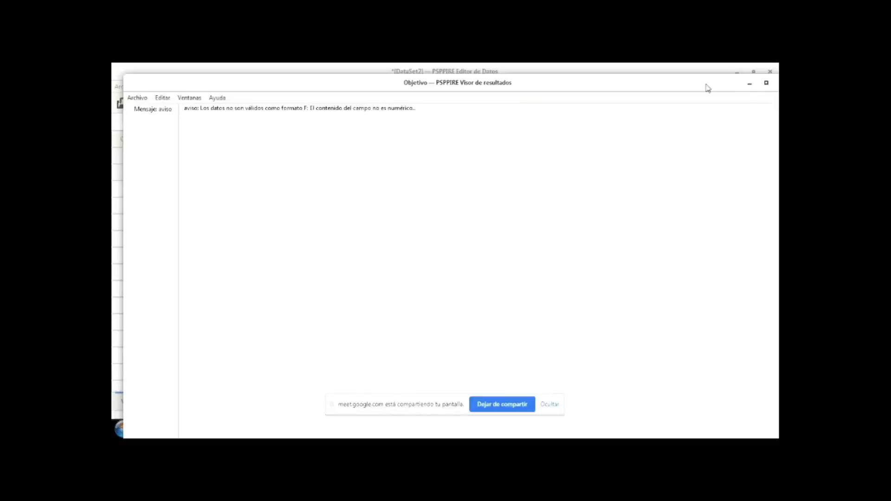
pyautogui.moveTo(707, 85); pyautogui.dragTo(668, 80)
pyautogui.click(746, 78)
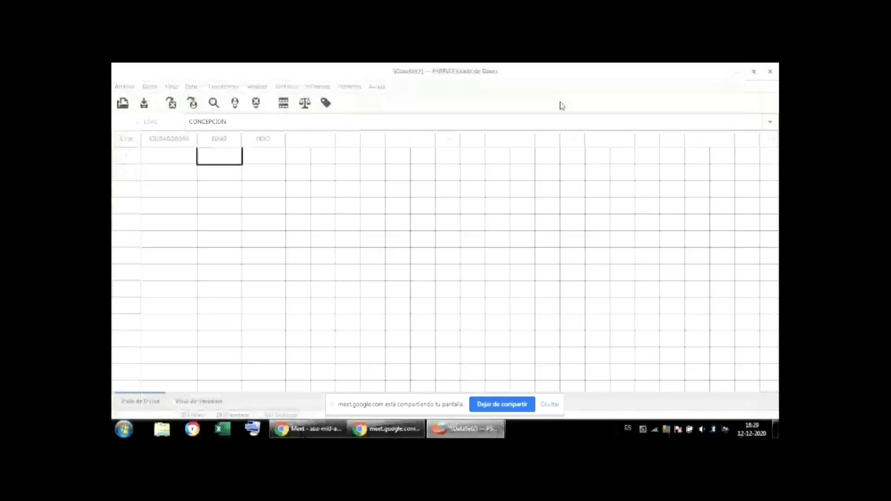
# Enter CONCEPCION as the city of origin and 25 as the age of case 1.
pyautogui.click(182, 159)
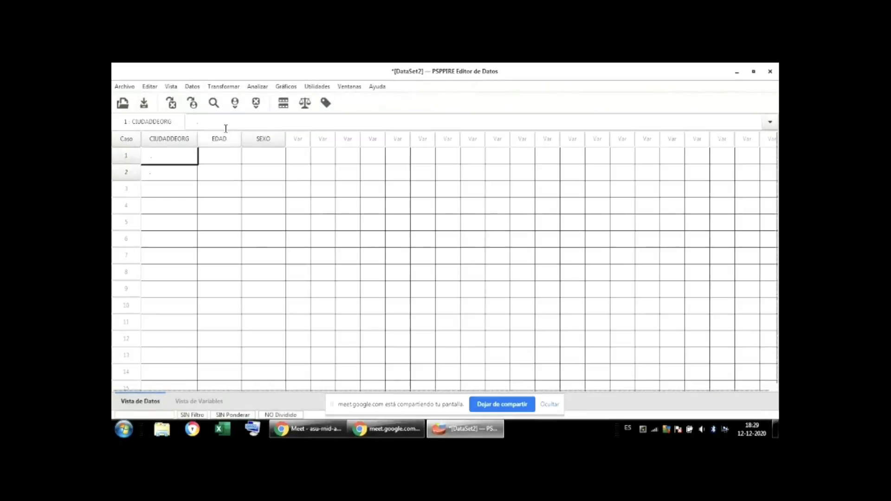
pyautogui.click(209, 121)
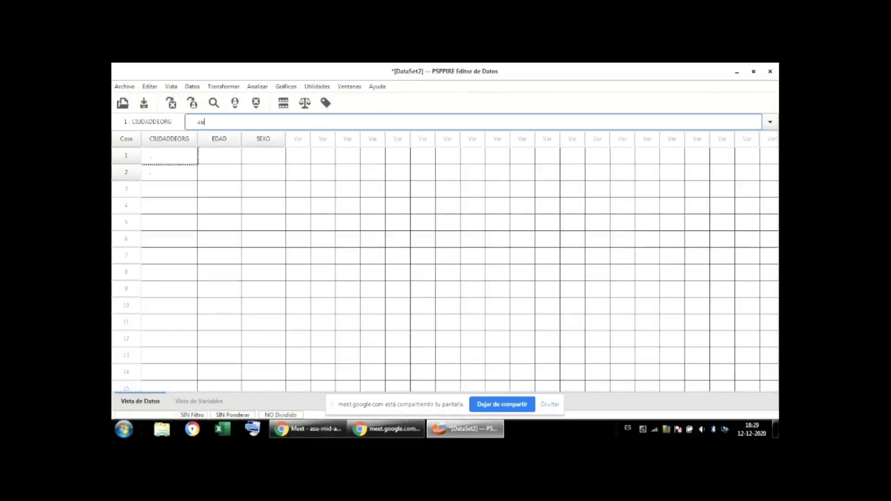
pyautogui.write('CONCEPCION')
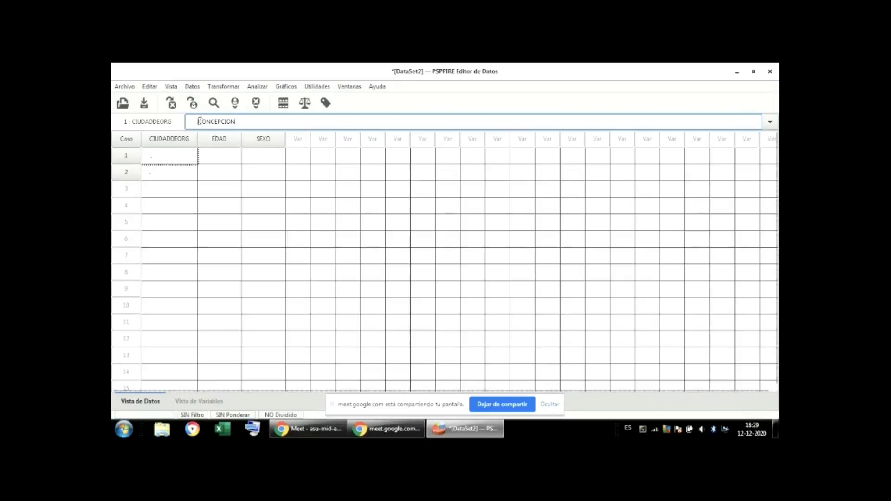
pyautogui.click(234, 155)
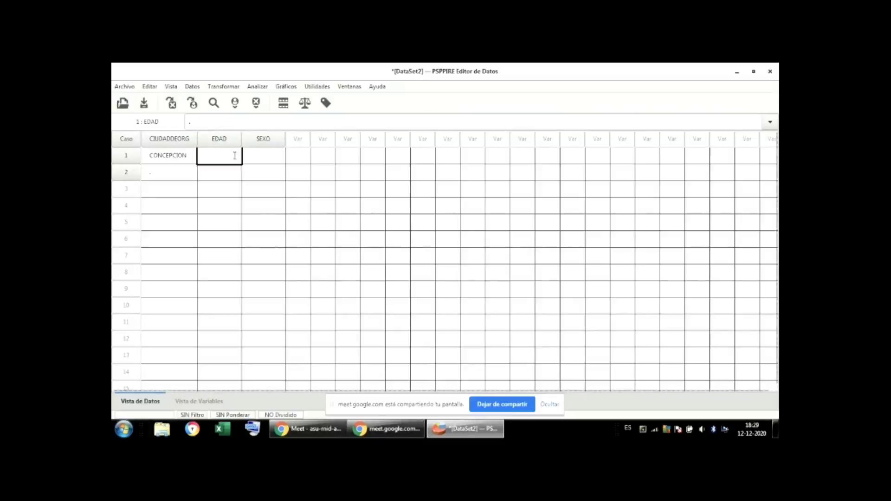
pyautogui.click(223, 120)
pyautogui.write('2')
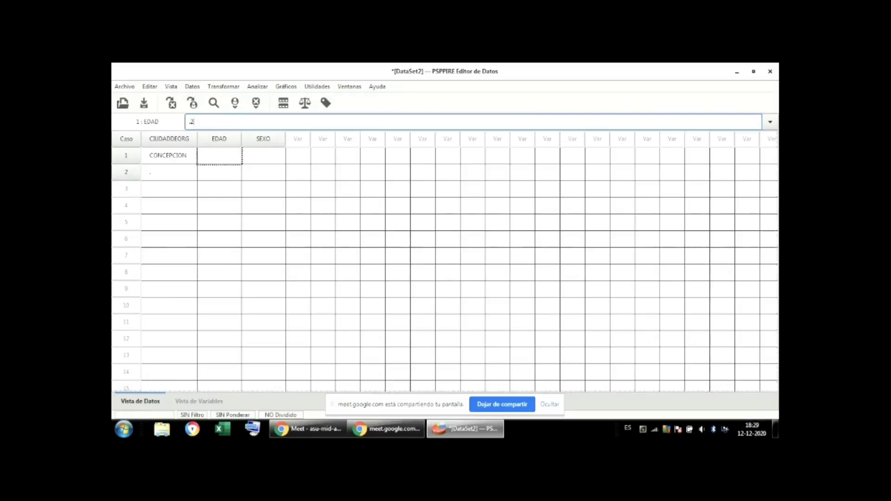
pyautogui.write('5')
# Enter MAS as the sex of case 1.
pyautogui.click(278, 155)
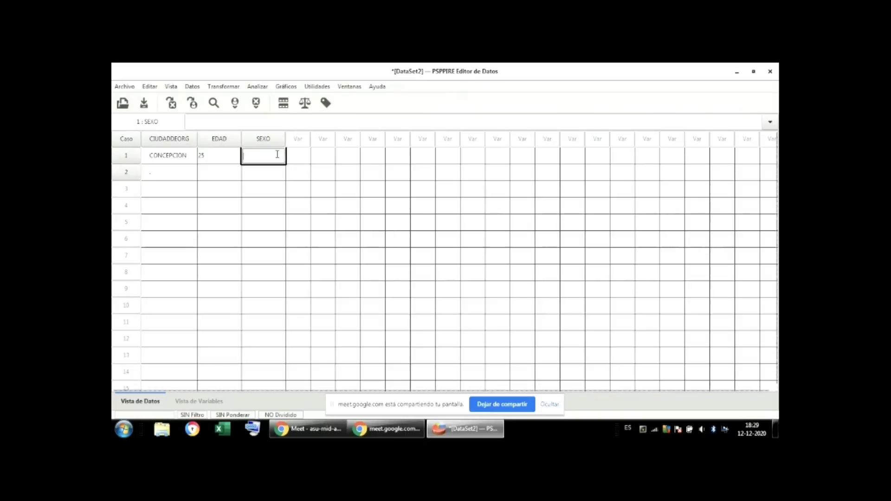
pyautogui.write('mA')
pyautogui.press('BackSpace')
pyautogui.press('BackSpace')
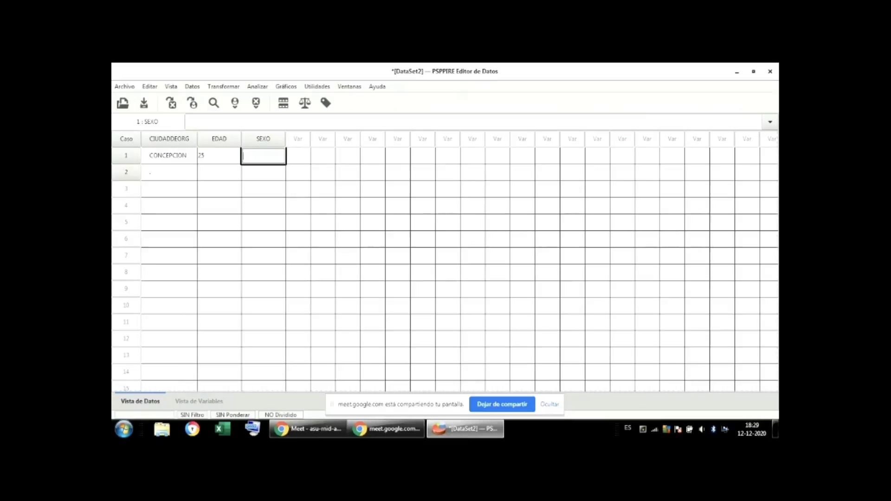
pyautogui.write('MAS')
pyautogui.press('Tab')
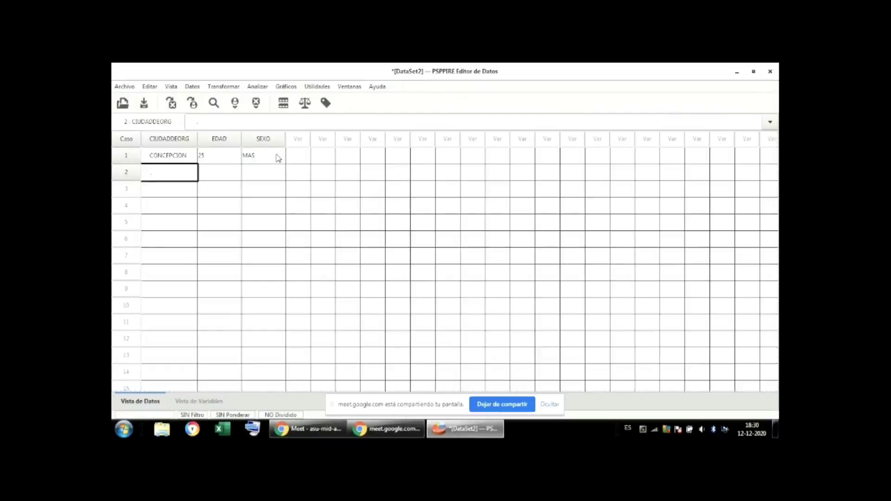
# Copy the city CONCEPCION from case 1 into the city of origin of case 2.
pyautogui.click(200, 120)
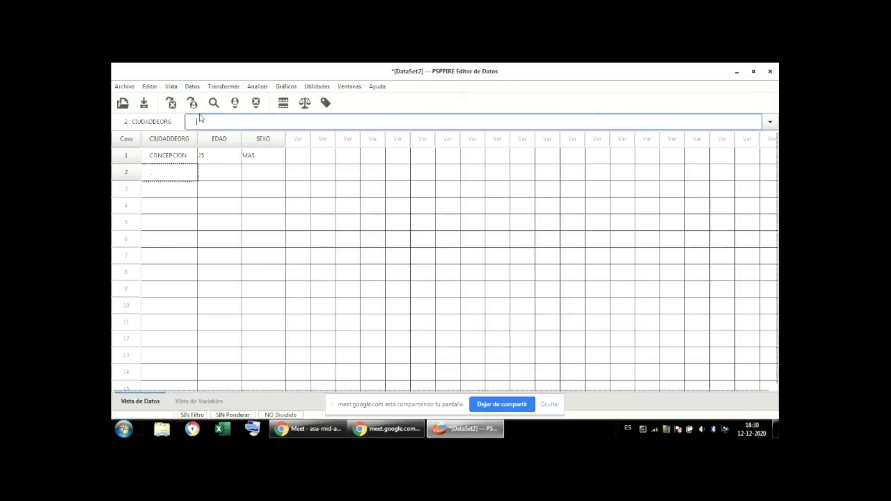
pyautogui.click(185, 155)
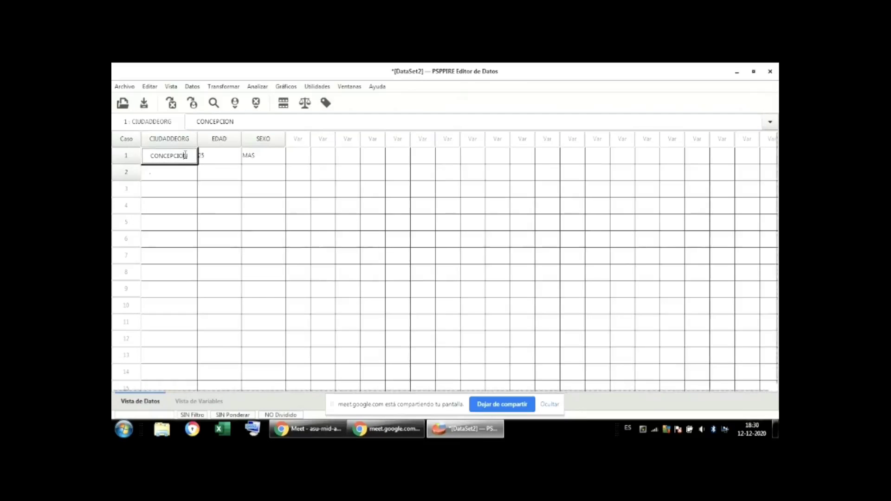
pyautogui.doubleClick(185, 155)
pyautogui.hotkey('ctrl', 'c')
pyautogui.click(158, 172)
pyautogui.hotkey('ctrl', 'v')
# Enter 46 as the age and FEM as the sex of case 2.
pyautogui.click(212, 173)
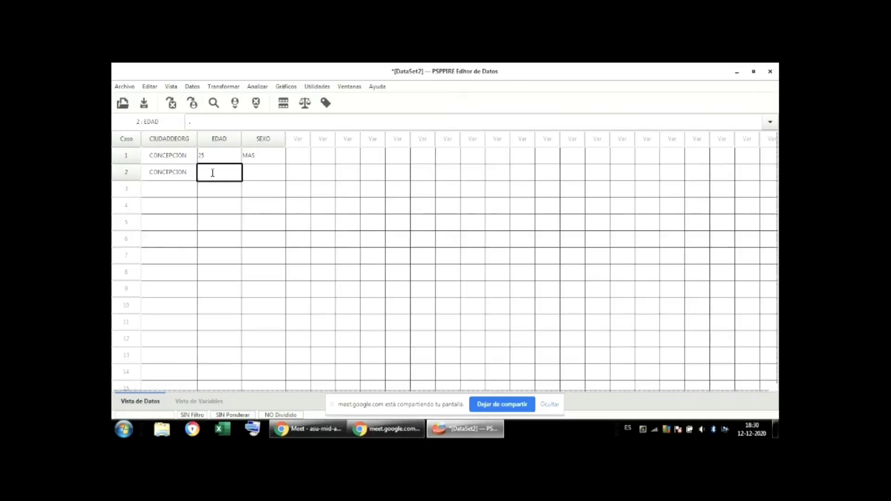
pyautogui.write('46')
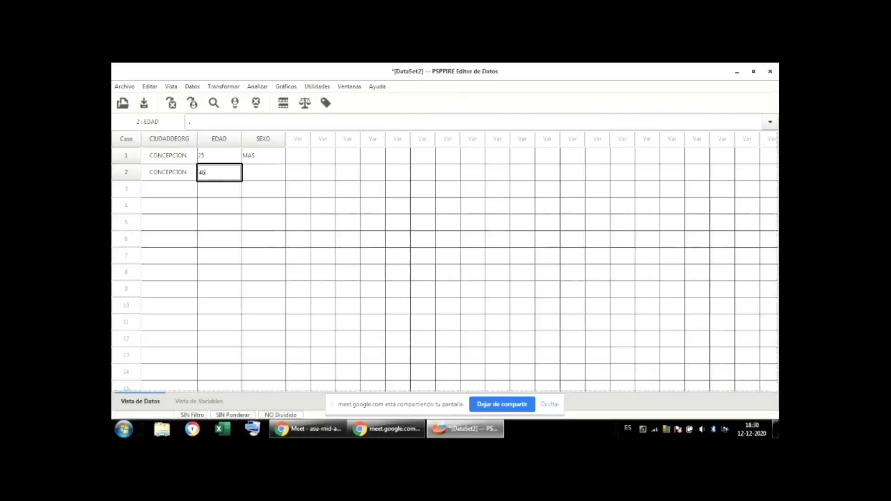
pyautogui.click(268, 175)
pyautogui.write('FE')
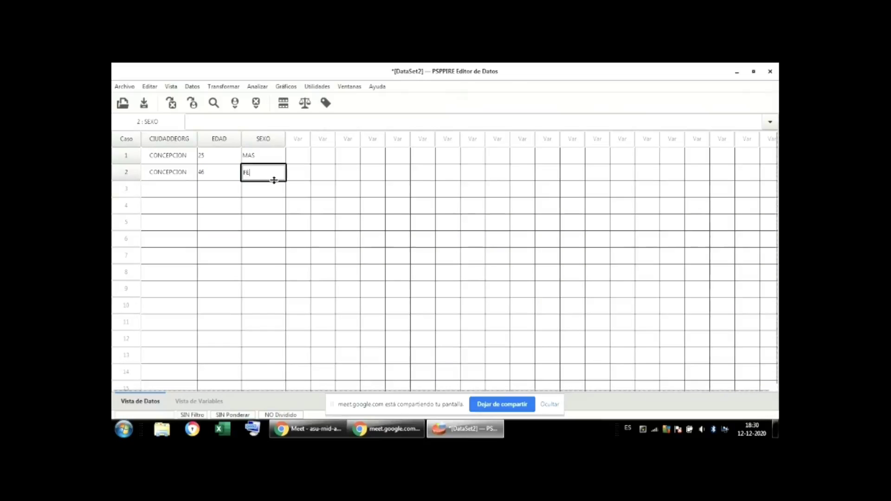
pyautogui.write('M')
# Enter HUALPEN as the city of origin of case 3.
pyautogui.click(166, 189)
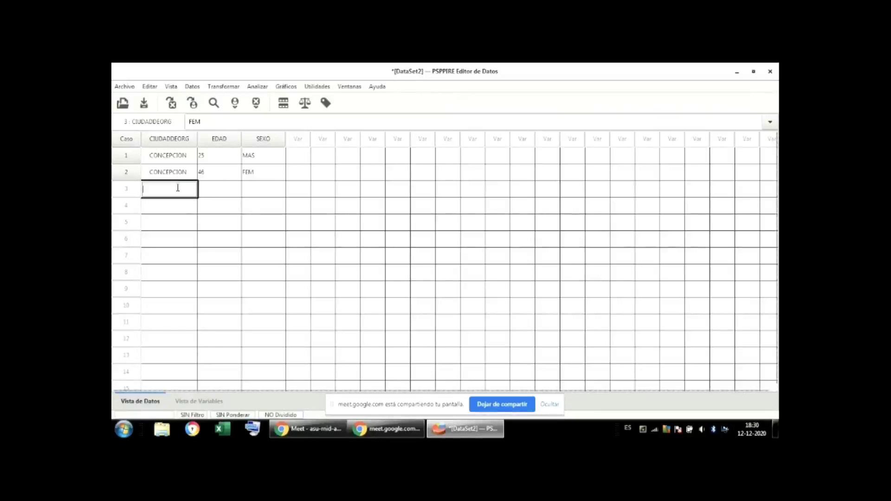
pyautogui.click(192, 121)
pyautogui.write('hu')
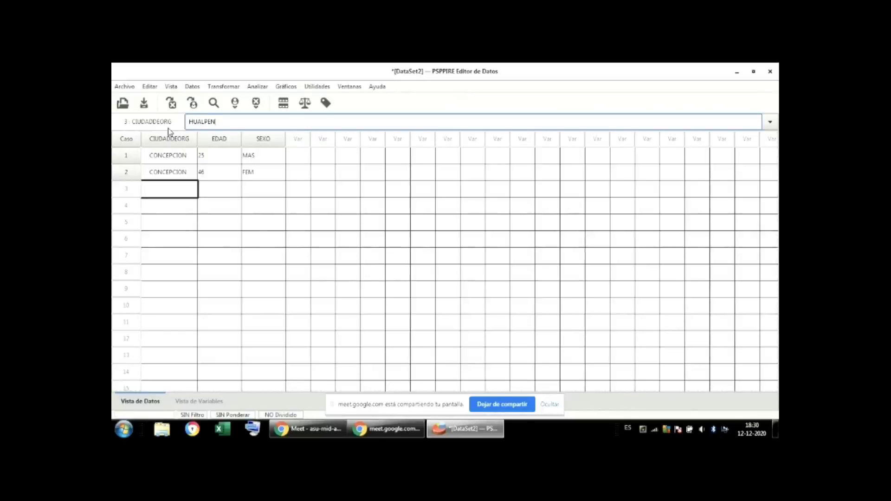
pyautogui.click(209, 189)
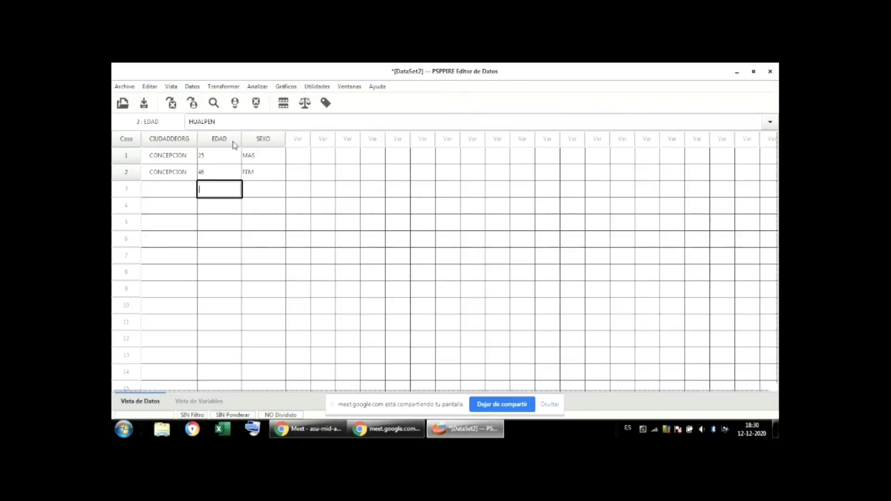
pyautogui.click(236, 122)
pyautogui.moveTo(192, 193); pyautogui.dragTo(194, 174)
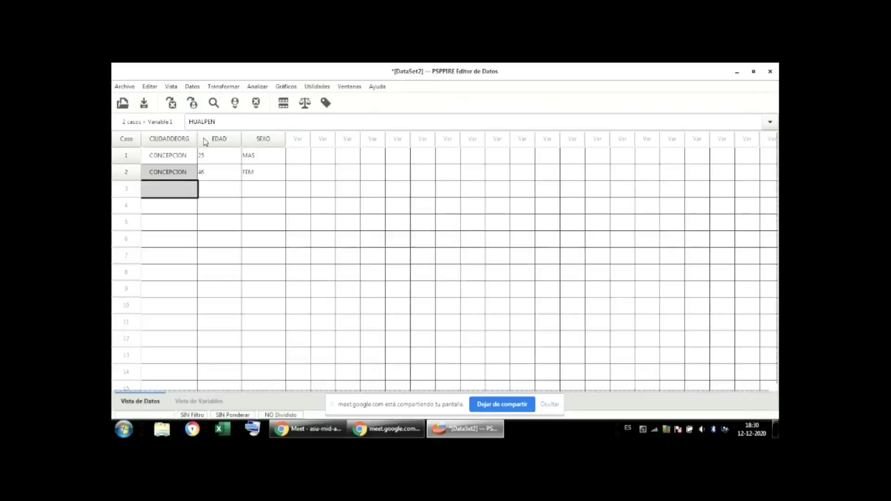
pyautogui.click(186, 190)
pyautogui.write('HUALPEN')
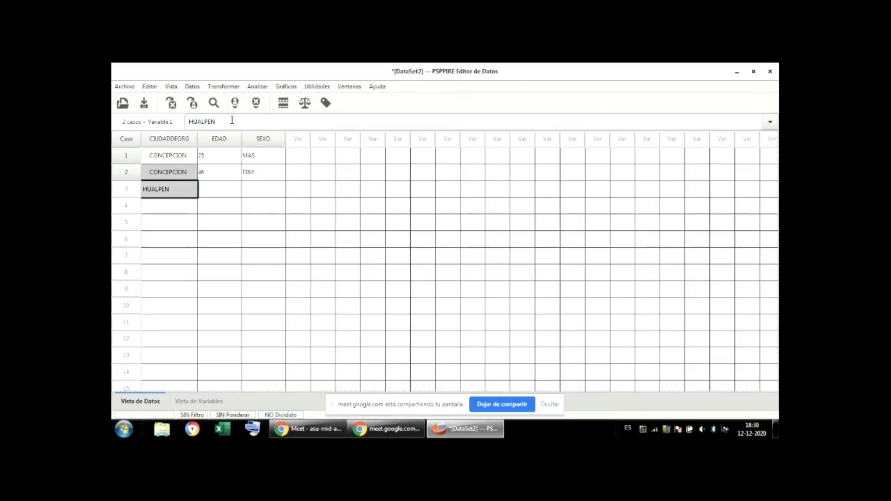
pyautogui.click(202, 190)
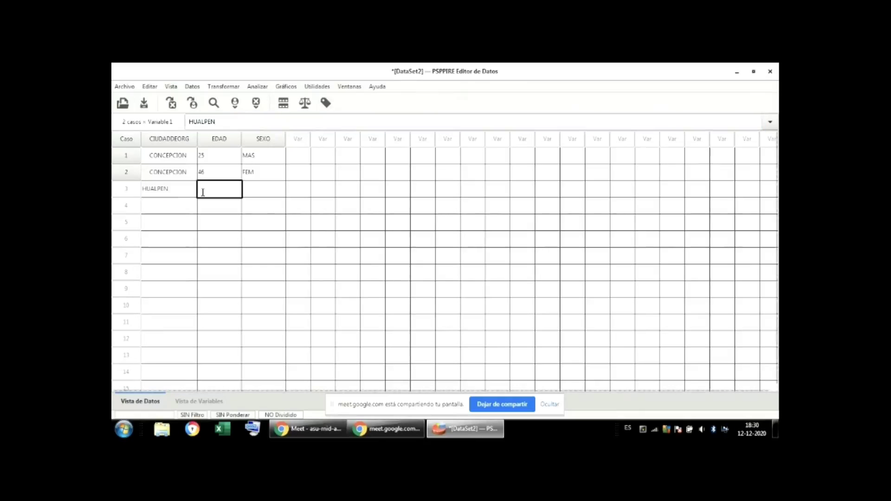
# Indent HUALPEN in case 3 with leading spaces so it lines up with the cities above.
pyautogui.click(165, 190)
pyautogui.doubleClick(191, 121)
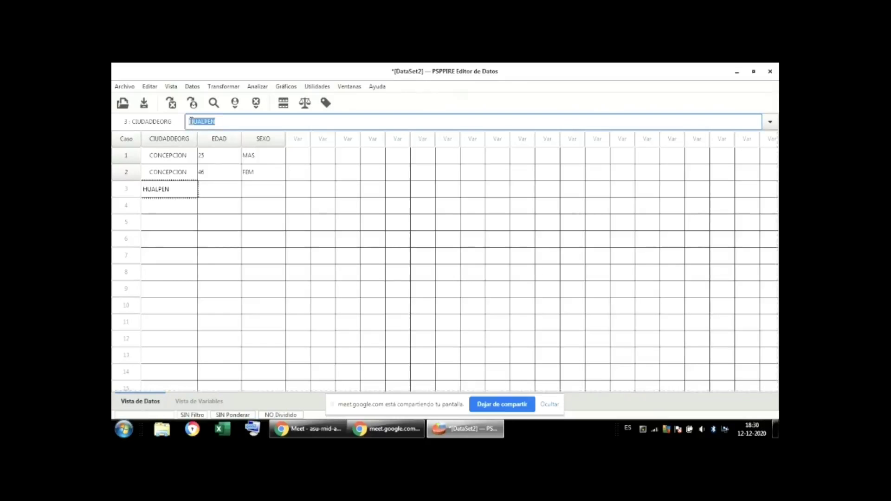
pyautogui.click(190, 121)
pyautogui.press('Return')
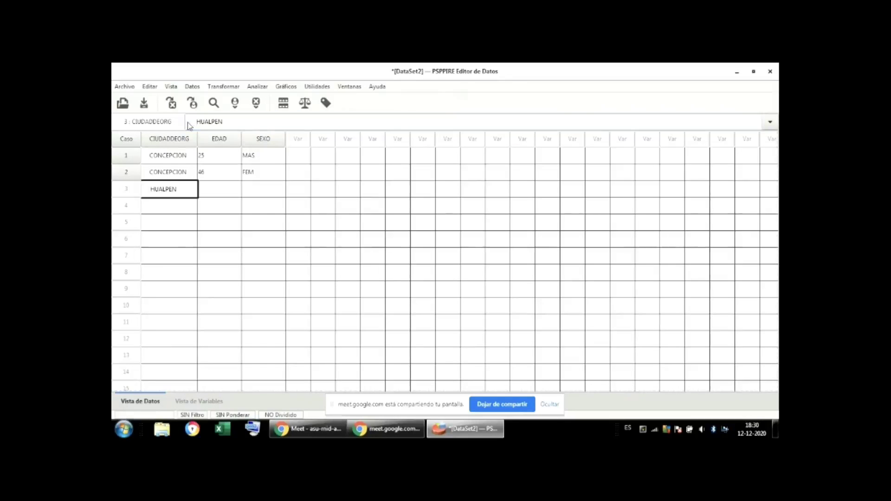
# Enter 23 as the age and FEM as the sex of case 3.
pyautogui.click(226, 186)
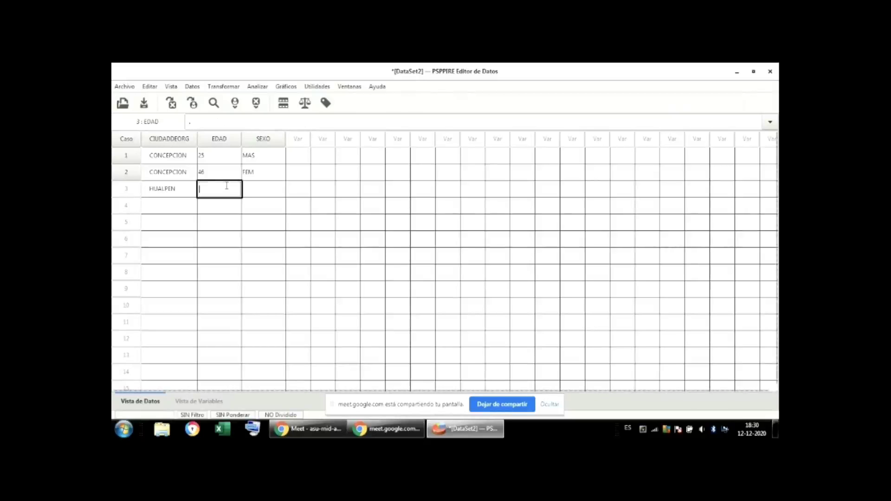
pyautogui.write('23')
pyautogui.click(260, 190)
pyautogui.write('F')
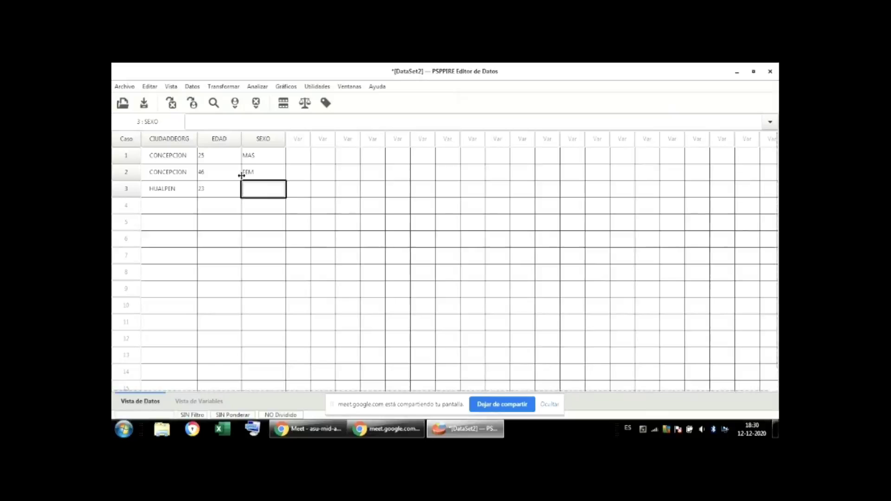
pyautogui.write('EM')
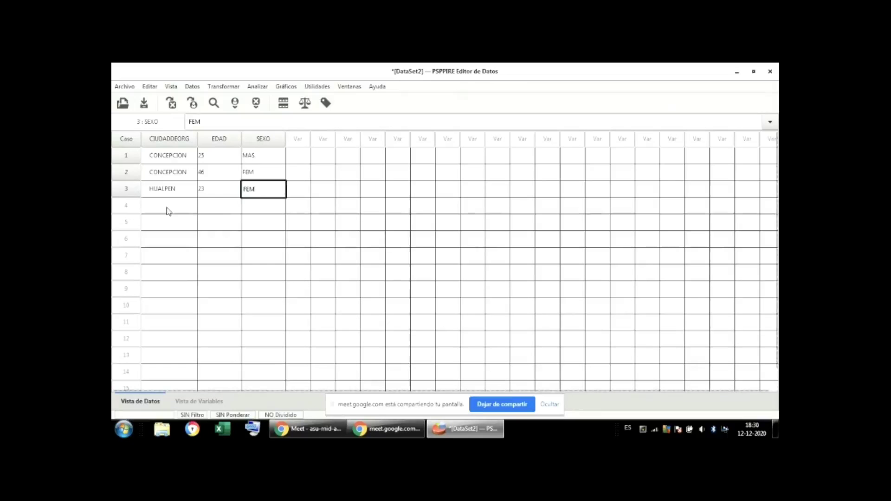
# Enter 38 as the age and TOME as the city of origin of case 4.
pyautogui.click(168, 208)
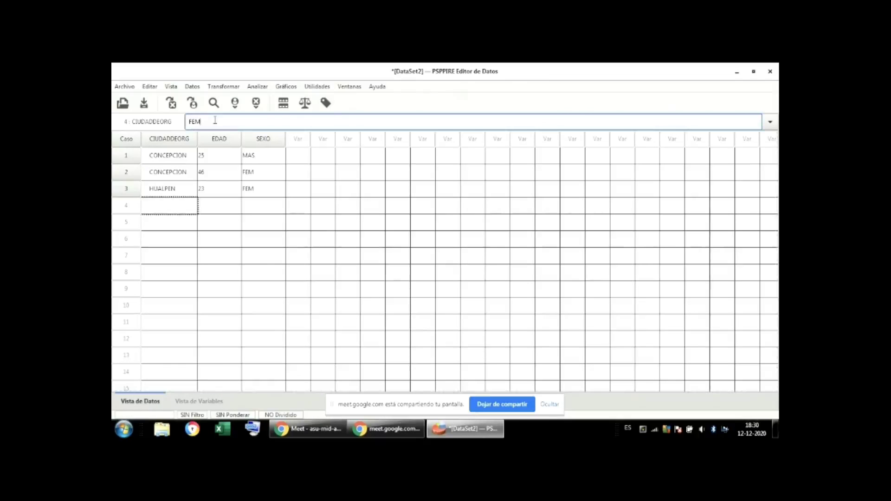
pyautogui.doubleClick(190, 121)
pyautogui.click(218, 205)
pyautogui.write('38')
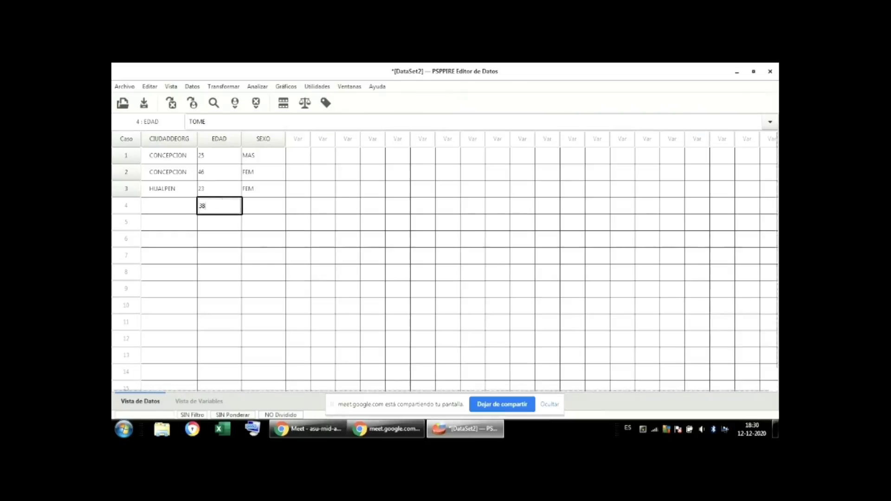
pyautogui.click(173, 210)
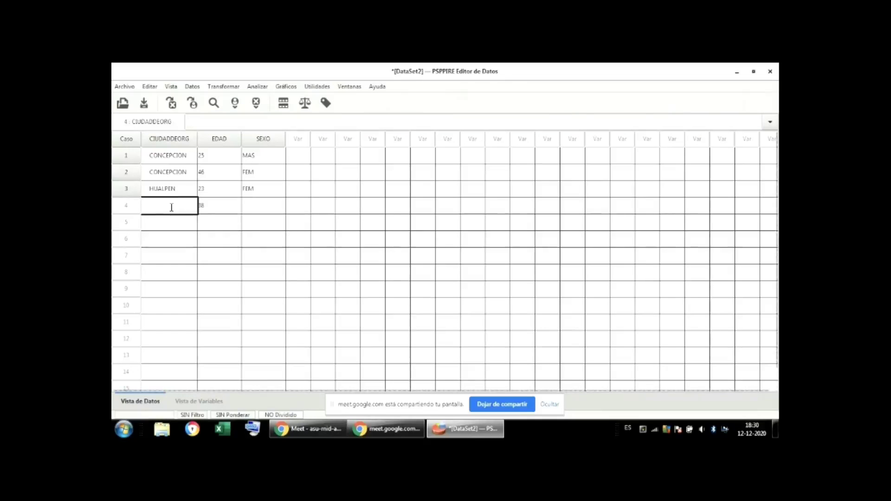
pyautogui.click(215, 124)
pyautogui.write('TOME')
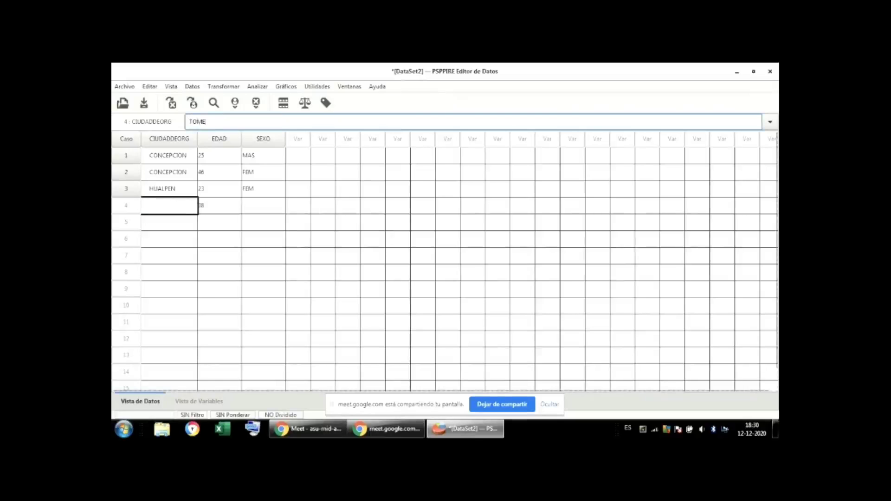
pyautogui.press('Return')
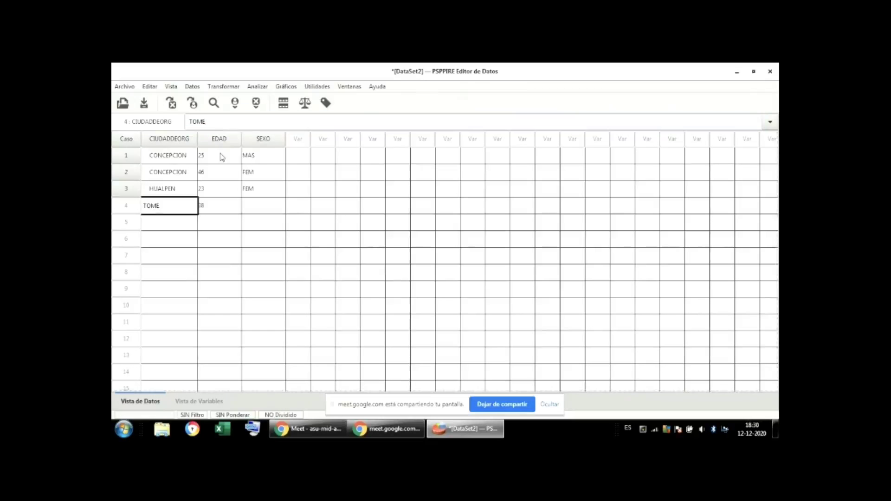
# Indent TOME in case 4 with leading spaces to line up with the cities above, and enter MAS as the sex.
pyautogui.click(194, 122)
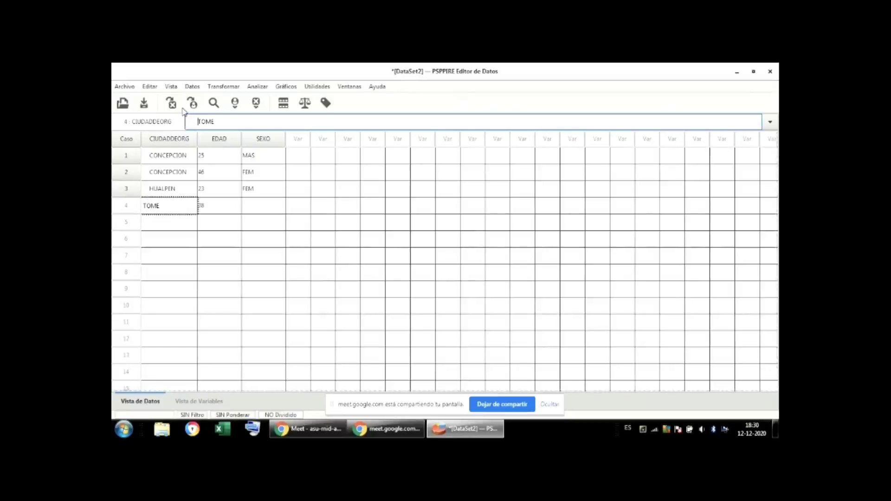
pyautogui.press('Return')
pyautogui.click(225, 205)
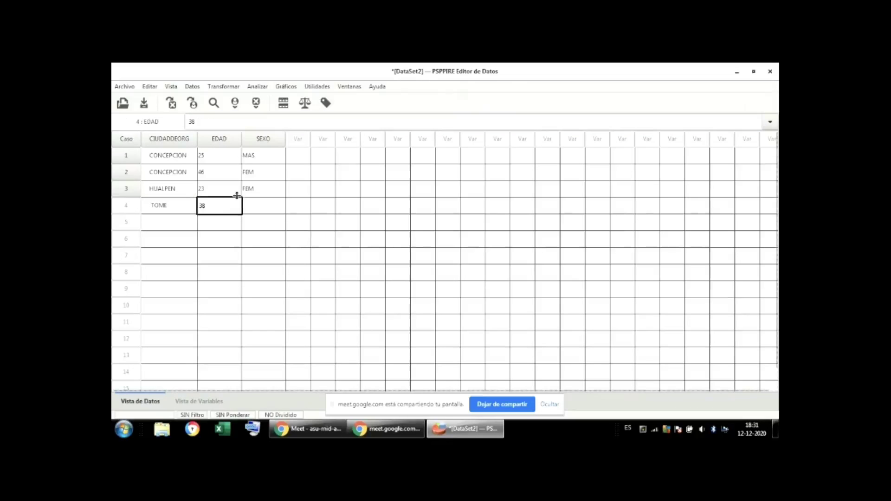
pyautogui.click(271, 205)
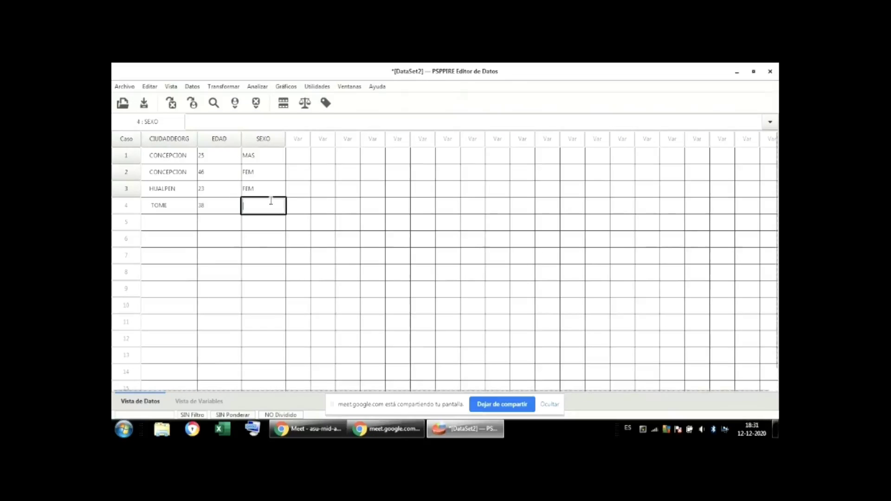
pyautogui.write('MAS')
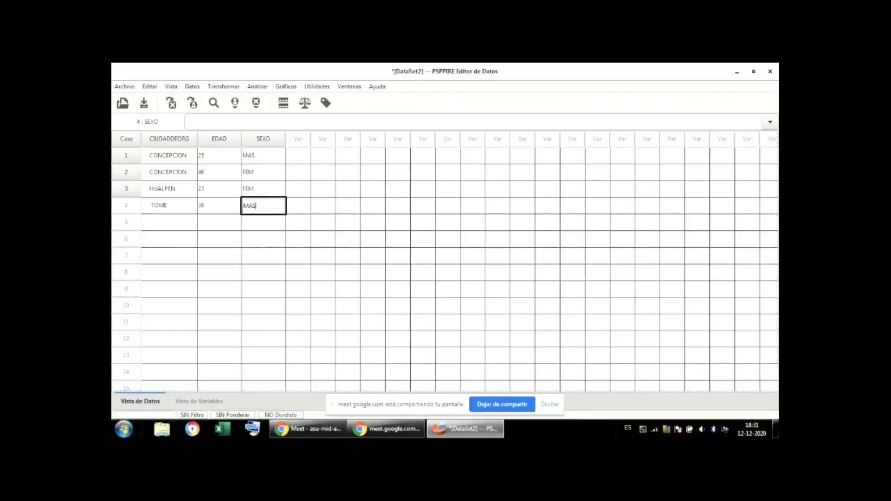
# Enter case 5 with HUALPEN as the city of origin, 29 as the age and FEM as the sex.
pyautogui.click(191, 221)
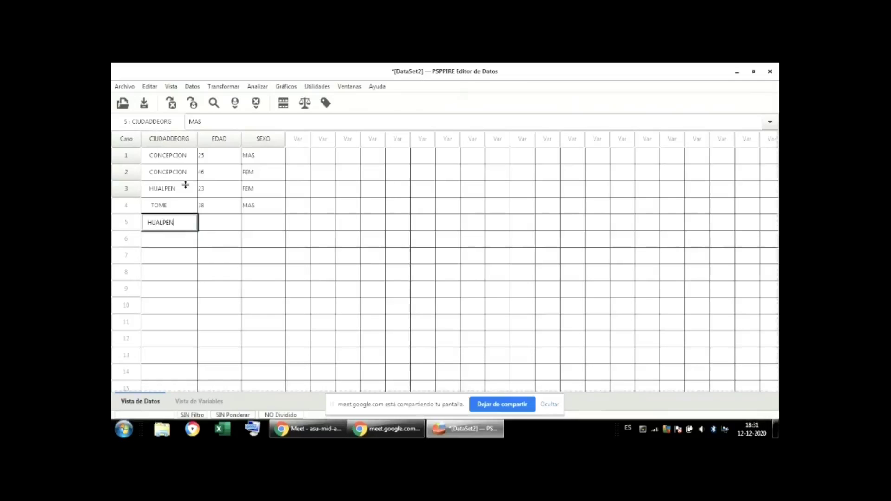
pyautogui.click(220, 222)
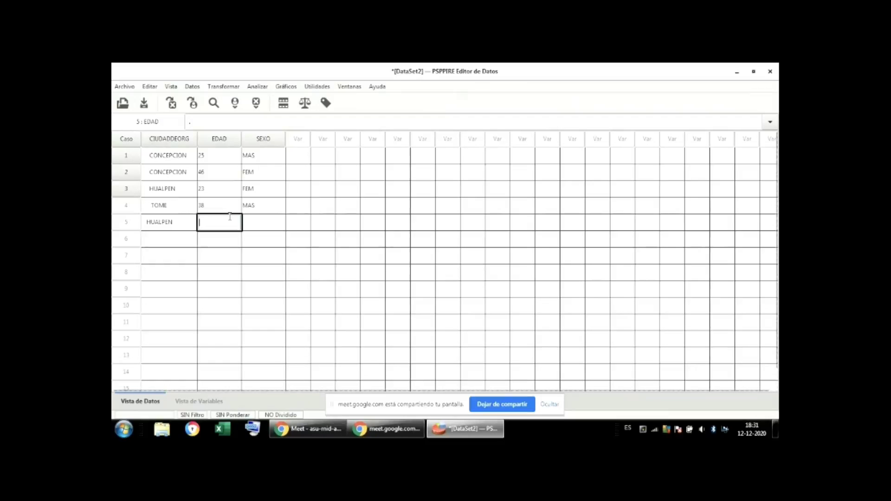
pyautogui.write('29')
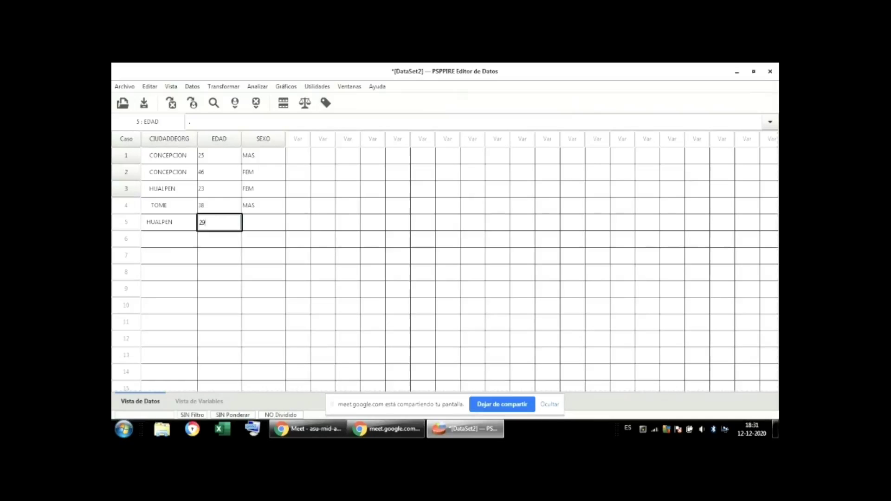
pyautogui.click(278, 225)
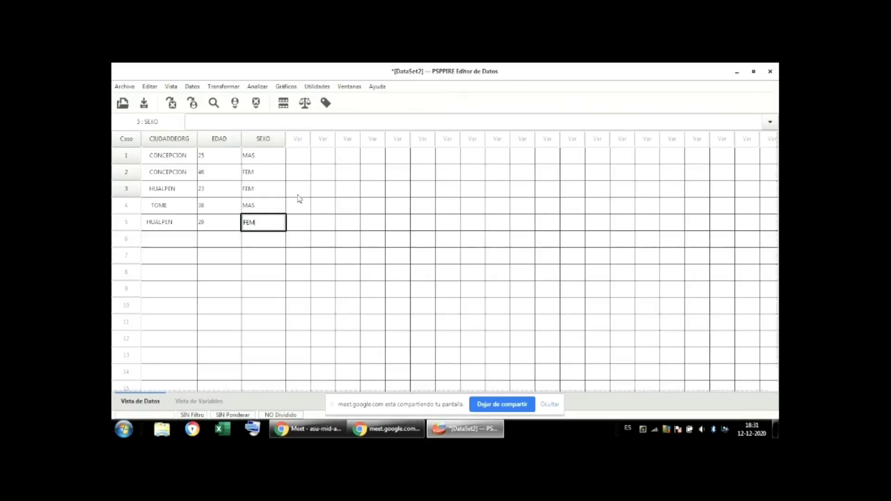
# Open the Frequencies analysis from the descriptive statistics and add EDAD DE LOS PACIENTES as its variable.
pyautogui.click(256, 86)
pyautogui.moveTo(277, 102)
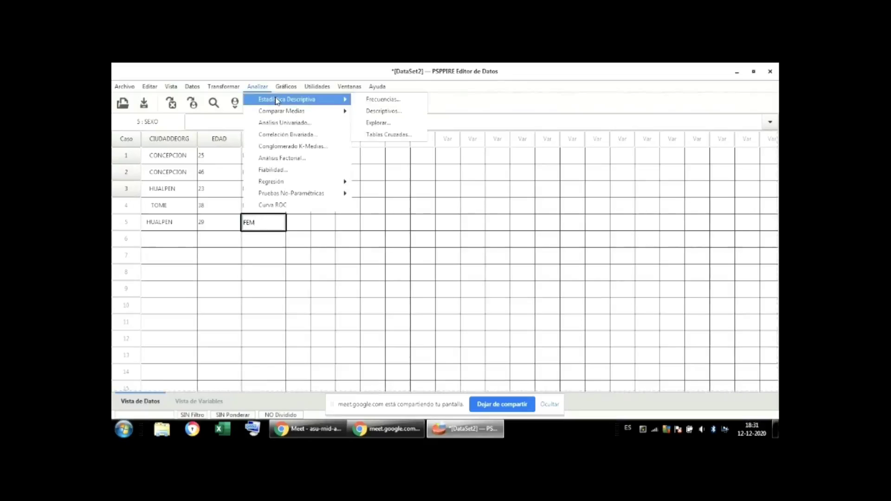
pyautogui.click(402, 99)
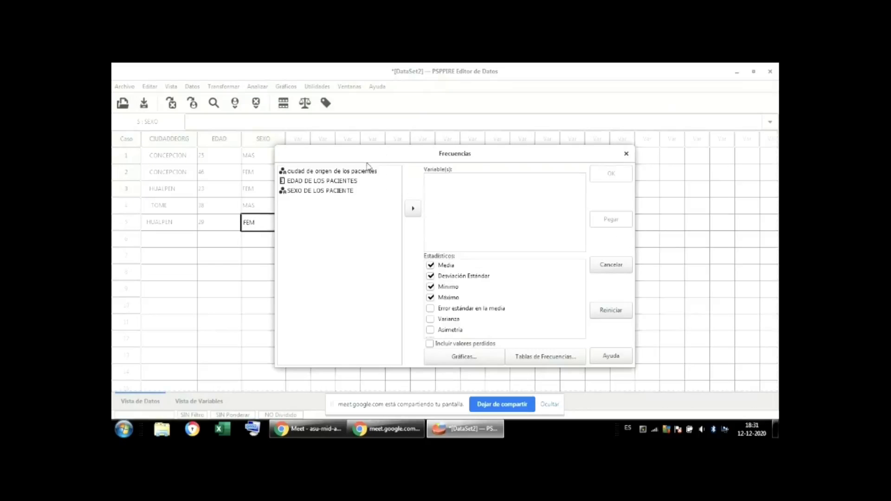
pyautogui.click(341, 182)
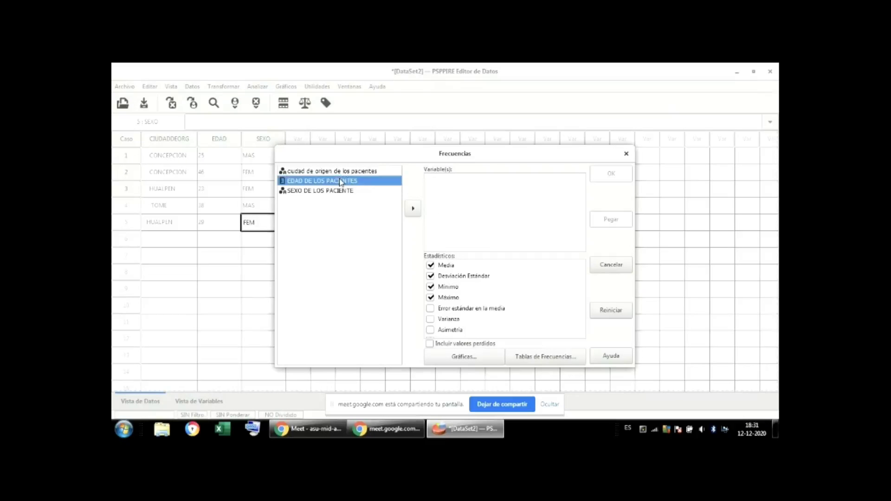
pyautogui.click(414, 210)
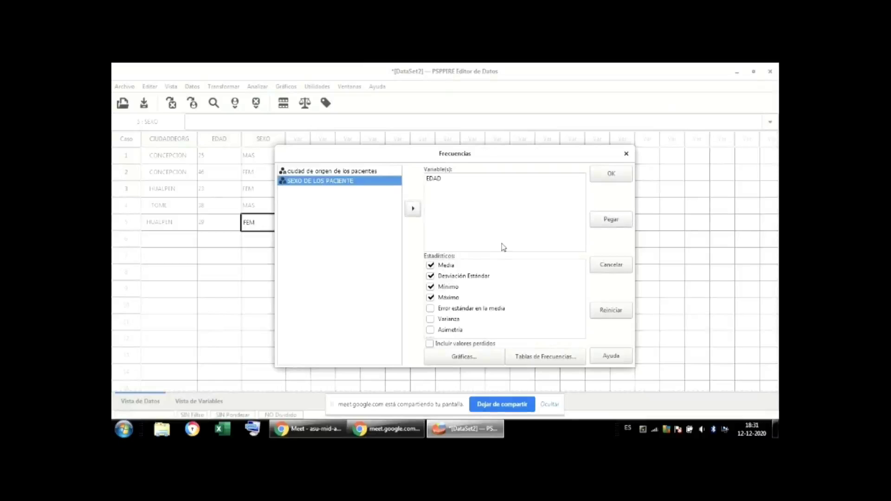
# Exclude Media, Mínimo and Máximo from the age statistics, include Varianza, and run the frequency analysis.
pyautogui.click(431, 266)
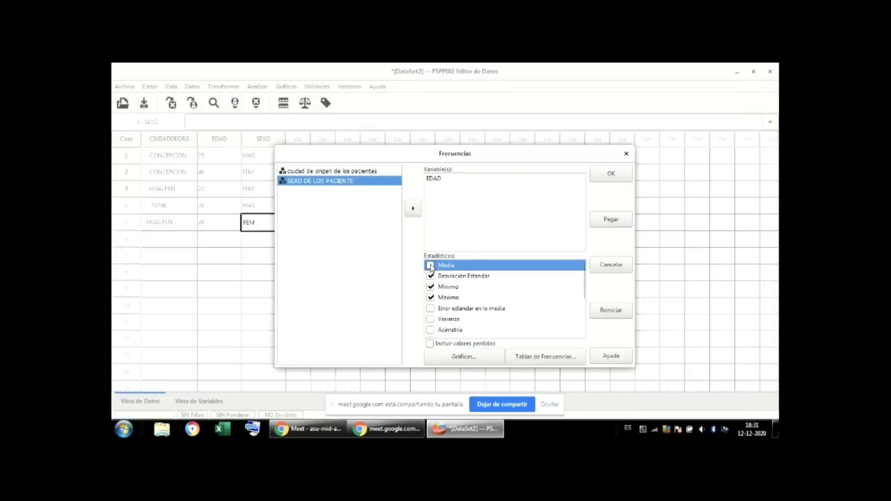
pyautogui.click(432, 287)
pyautogui.click(431, 298)
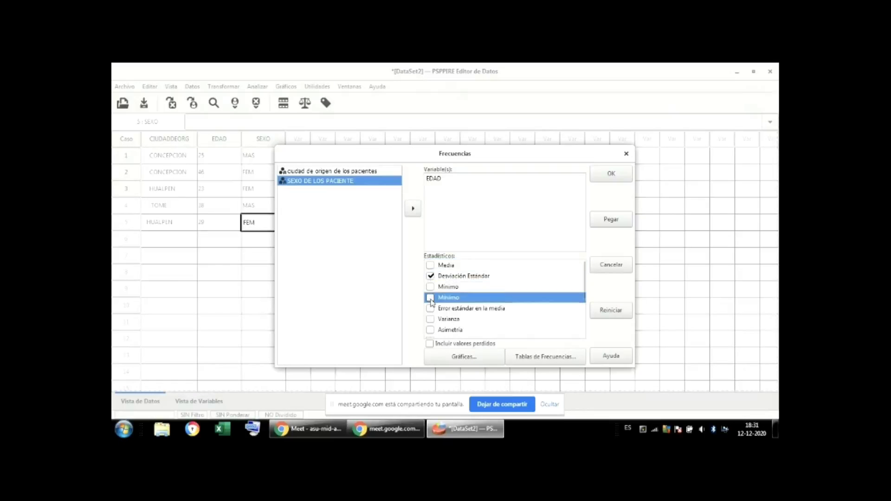
pyautogui.click(432, 319)
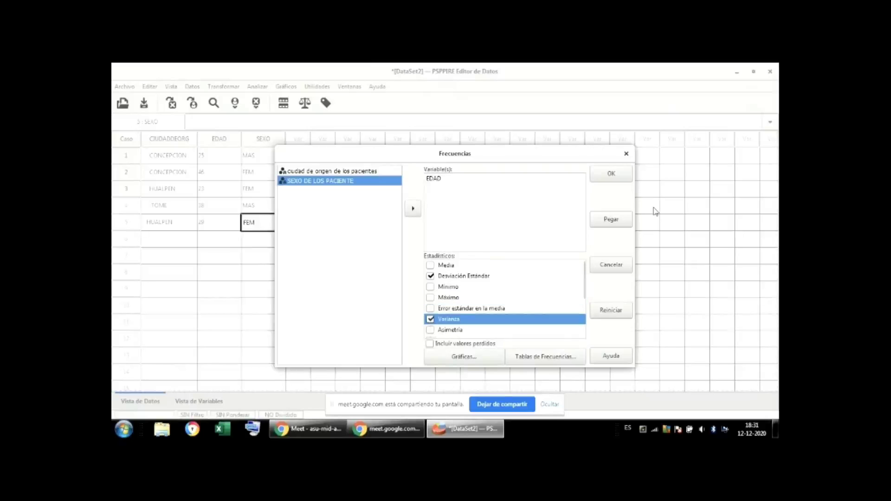
pyautogui.click(612, 175)
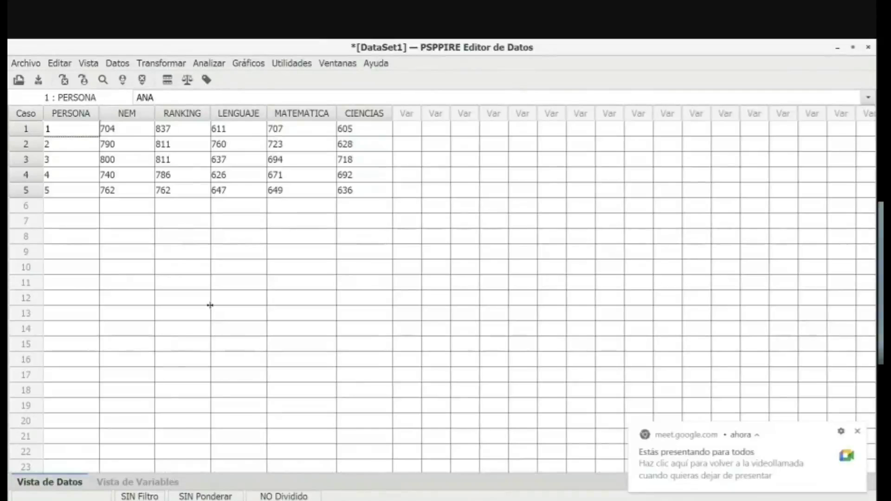
# Examine the PERSONA variable's definition in DataSet1: its name, type, value labels and measure.
pyautogui.click(103, 479)
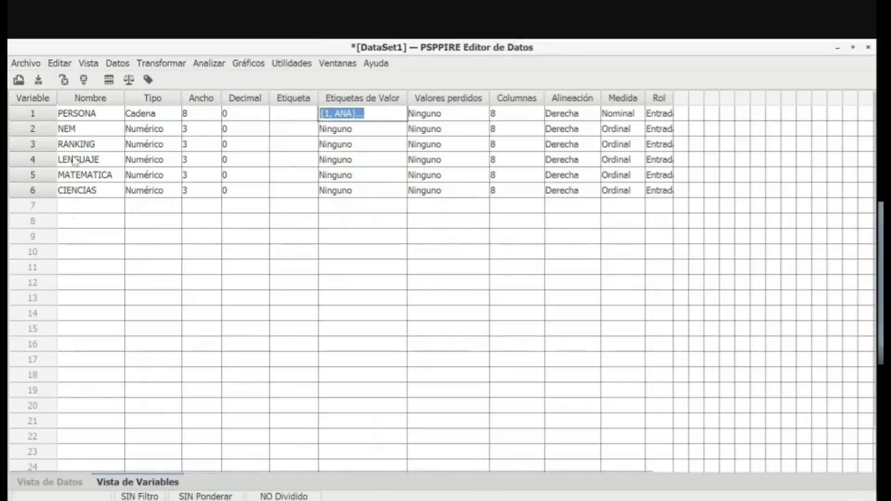
pyautogui.click(81, 113)
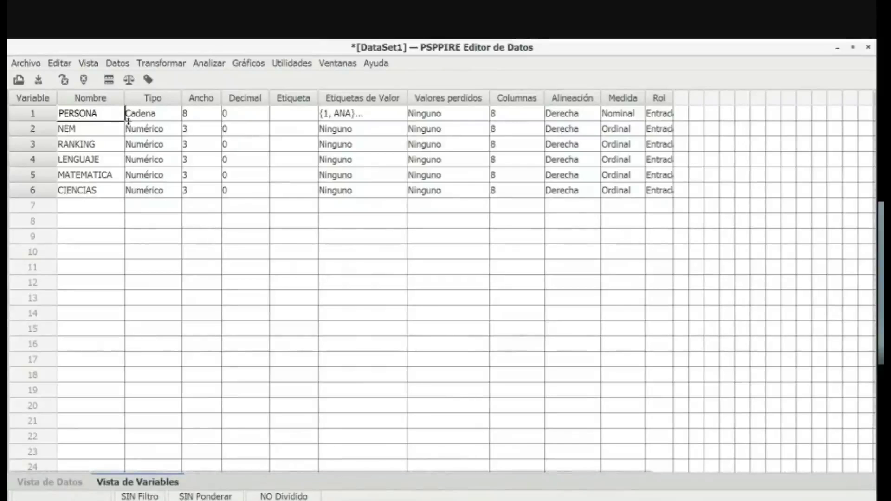
pyautogui.click(160, 116)
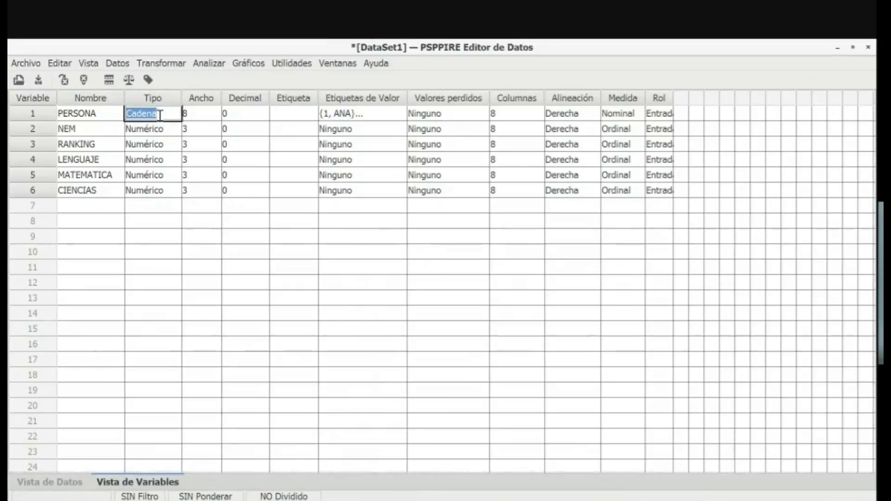
pyautogui.click(349, 118)
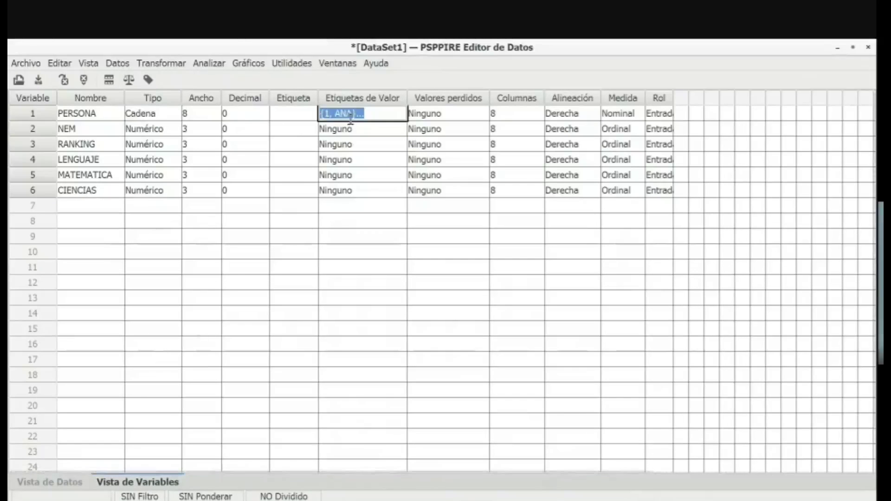
pyautogui.click(361, 116)
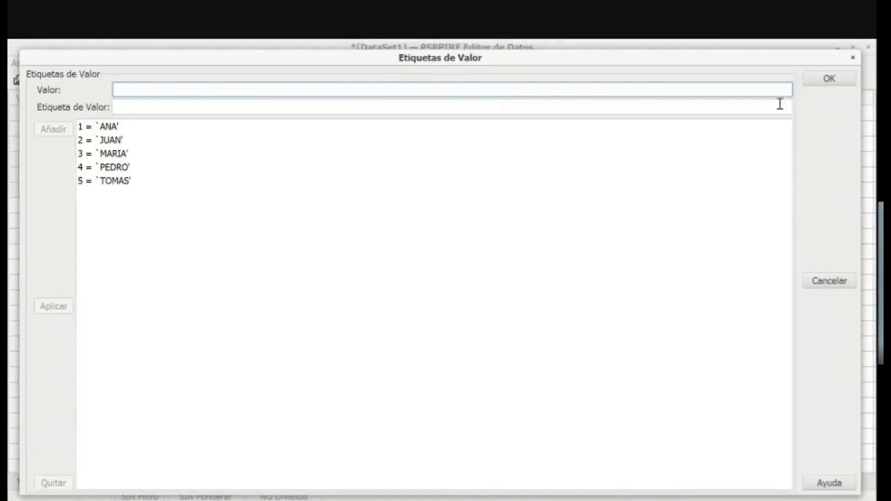
pyautogui.click(814, 81)
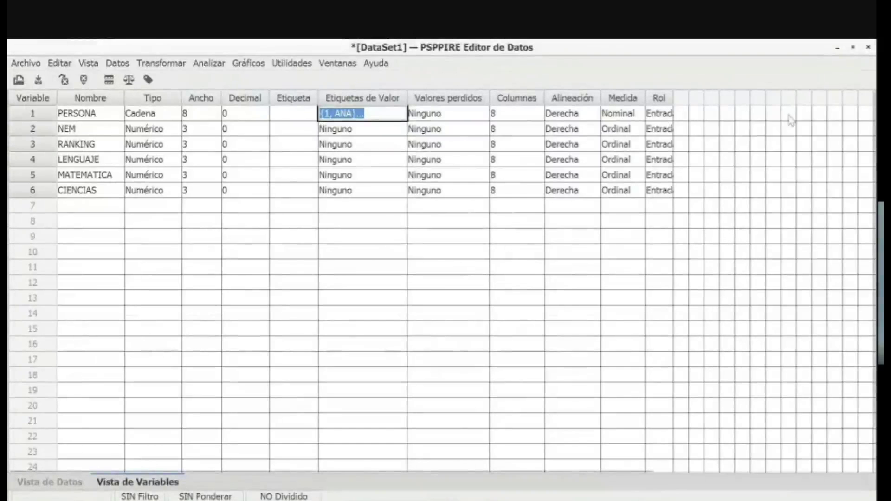
pyautogui.click(640, 117)
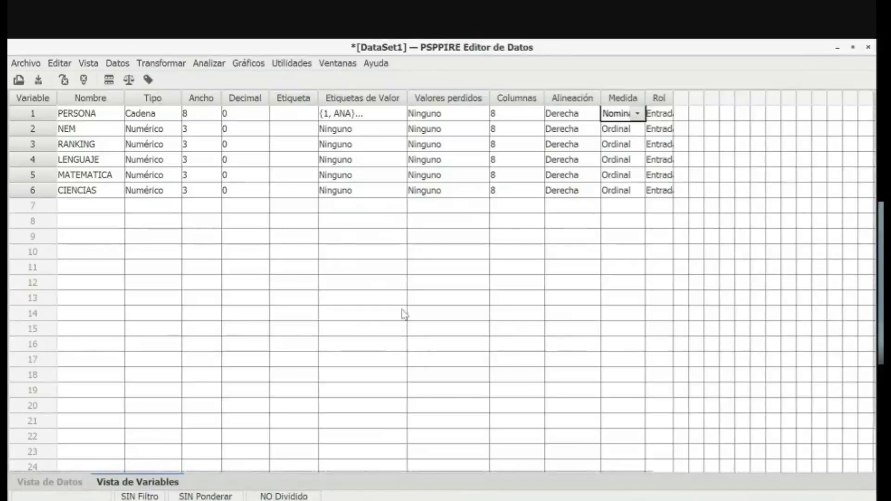
# Open the Frequencies analysis for RANKING from the data view, and exclude Desviación Estándar and include Mediana in its statistics.
pyautogui.click(63, 479)
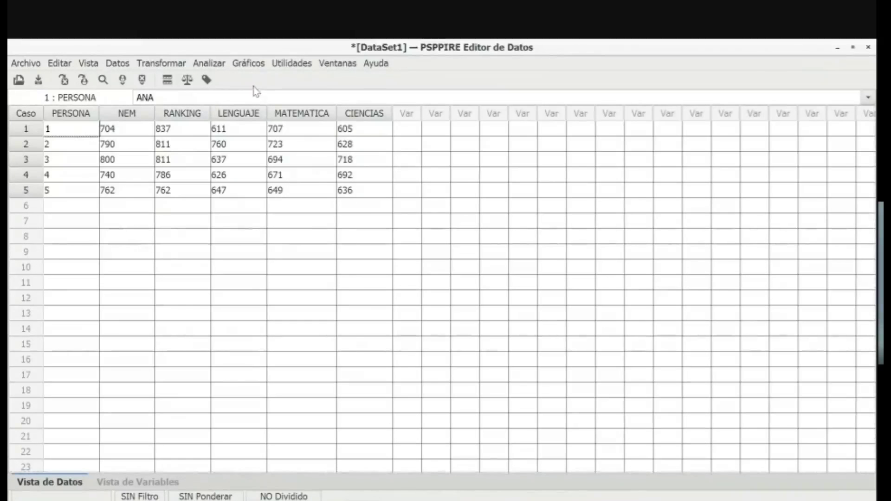
pyautogui.click(220, 66)
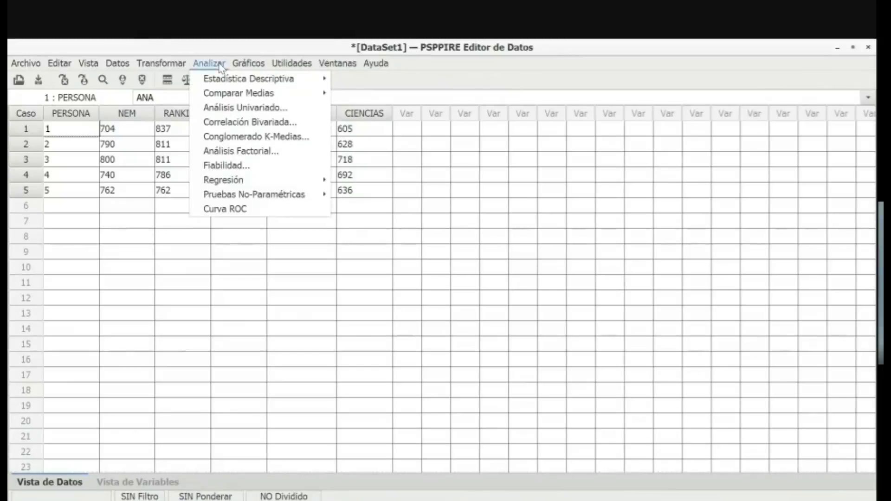
pyautogui.moveTo(225, 80)
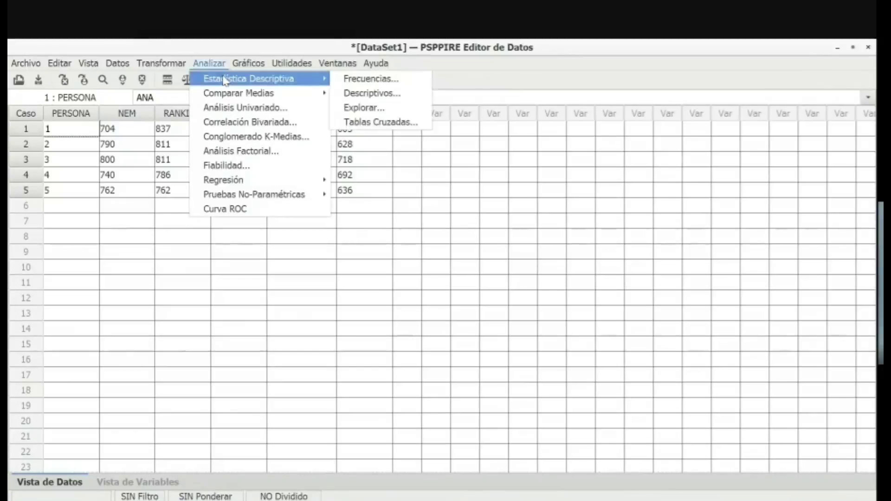
pyautogui.click(342, 79)
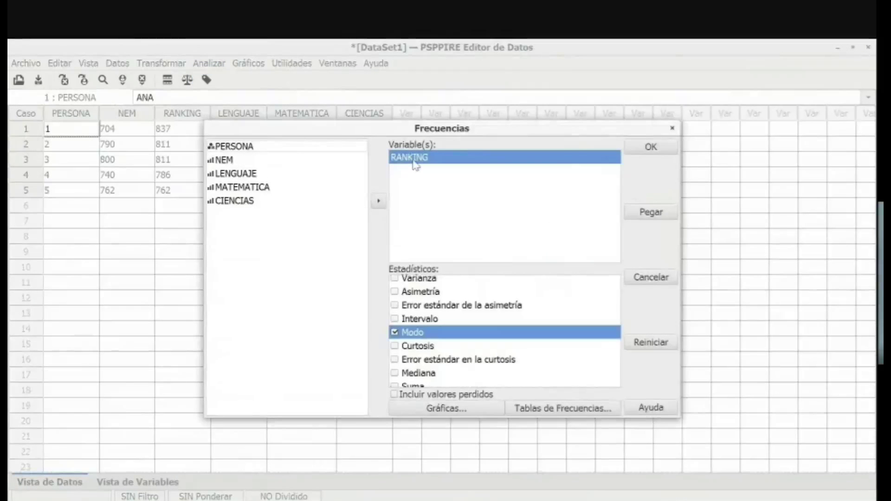
pyautogui.scroll(4, 449, 330)
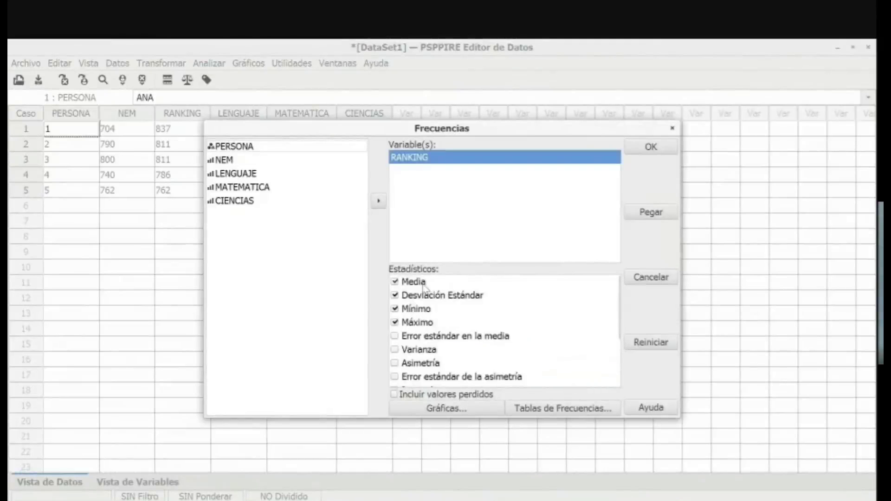
pyautogui.click(395, 296)
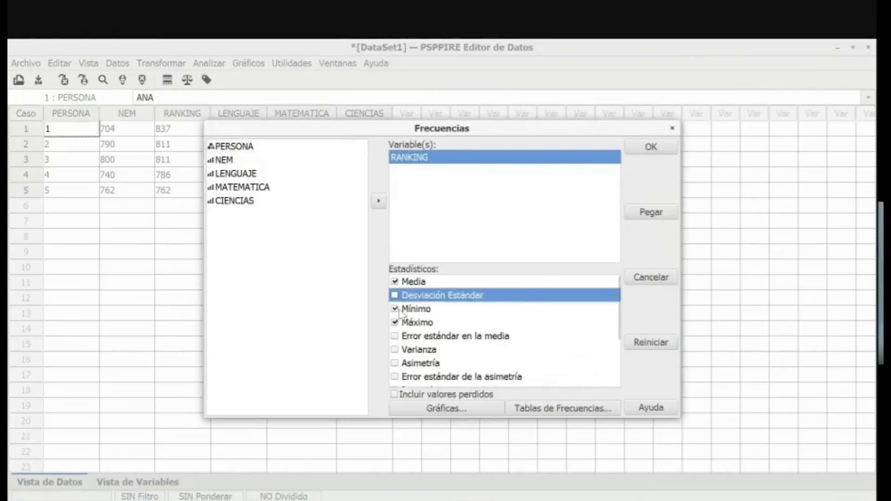
pyautogui.scroll(-3, 412, 327)
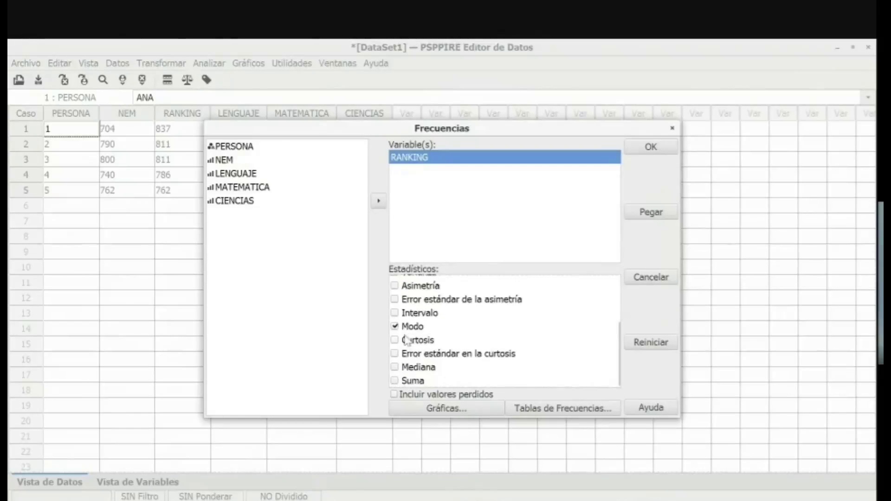
pyautogui.click(395, 368)
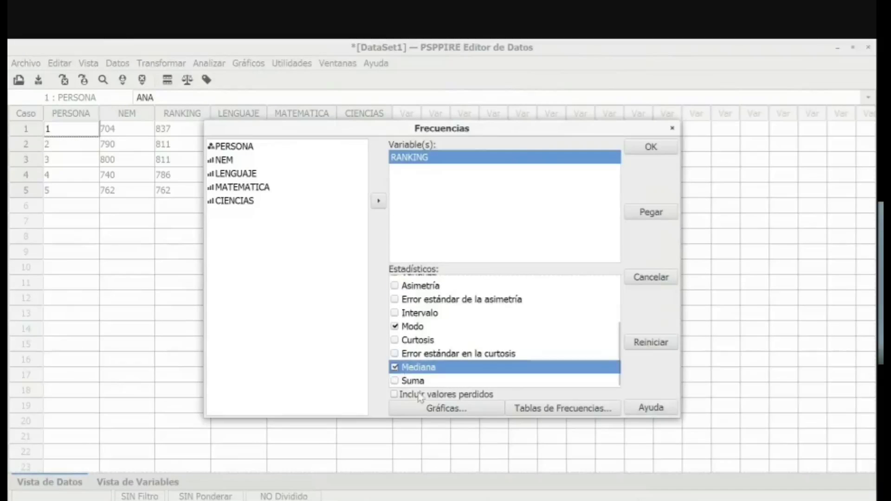
# Adjust the bar chart option in the chart settings for RANKING and run the frequency analysis.
pyautogui.click(432, 411)
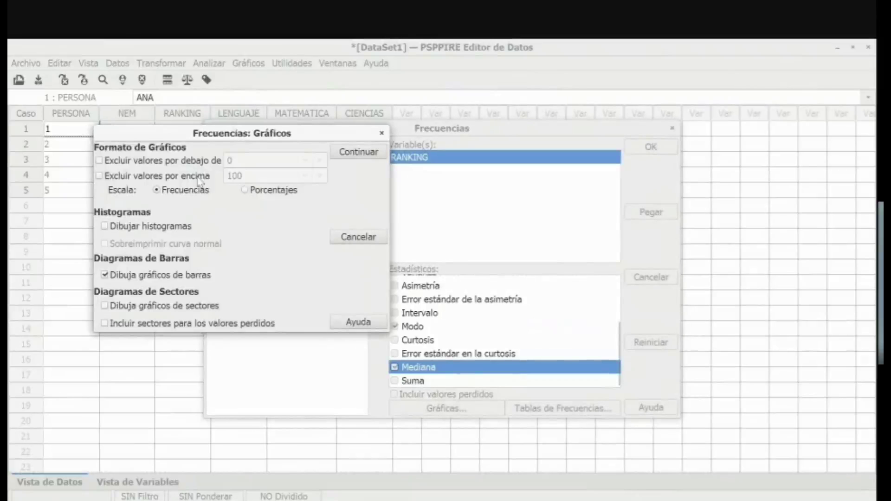
pyautogui.click(111, 277)
pyautogui.click(358, 154)
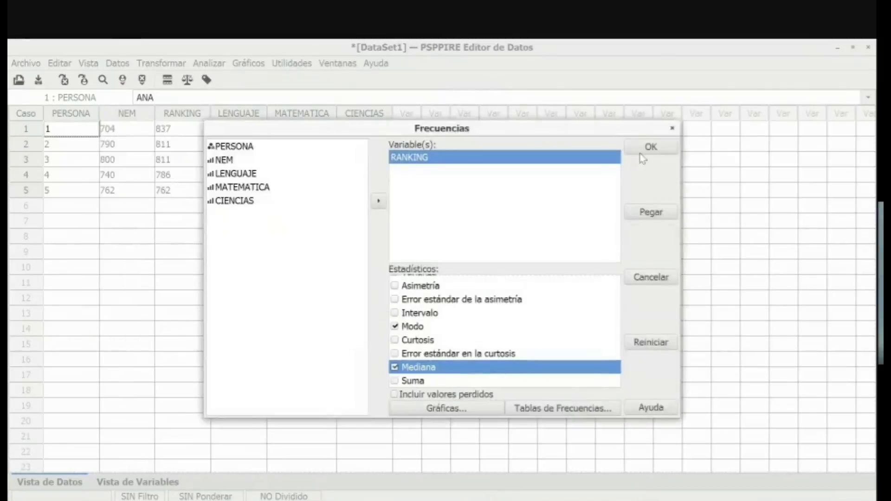
pyautogui.click(667, 148)
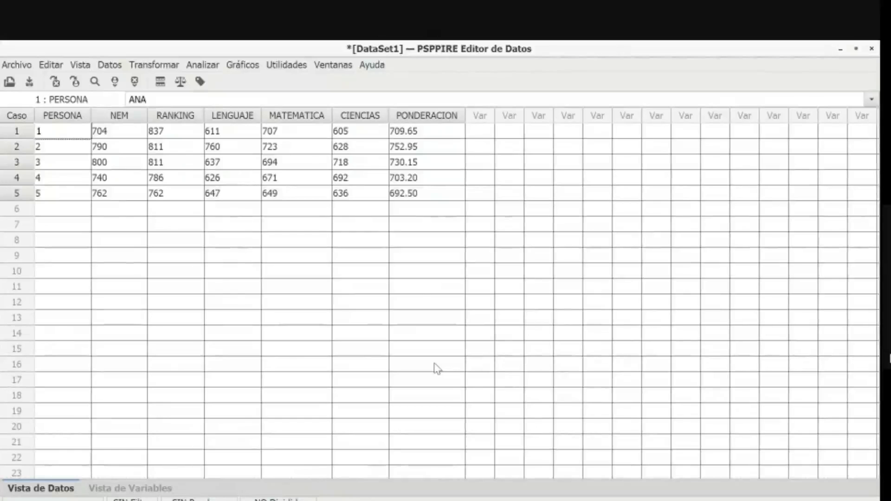
# Open the Calcular Variable dialog for the dataset and set the target variable to PONDERACION.
pyautogui.click(159, 68)
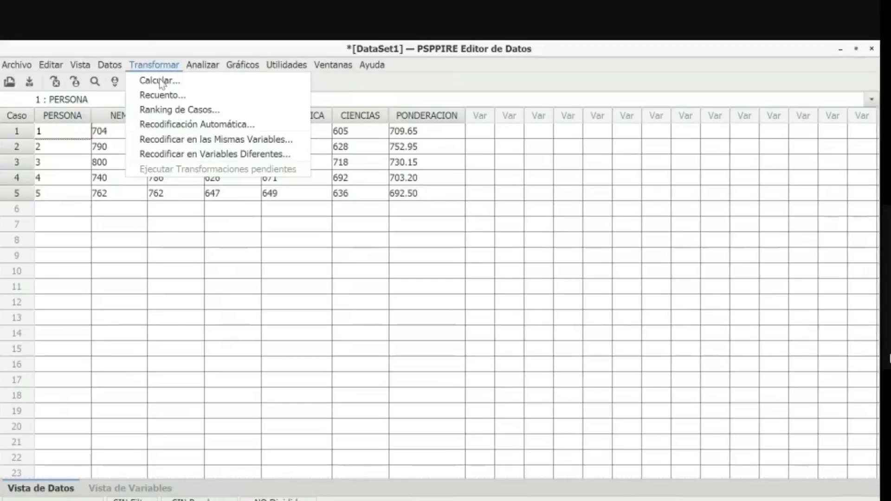
pyautogui.click(160, 81)
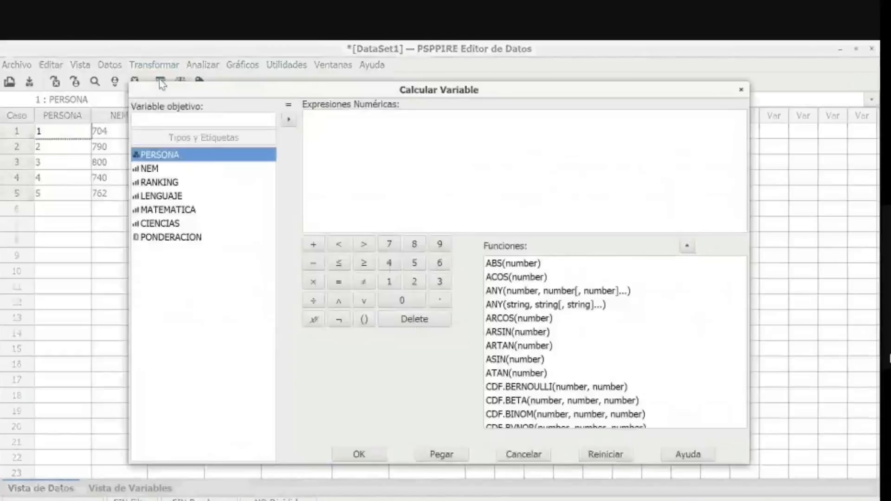
pyautogui.click(199, 118)
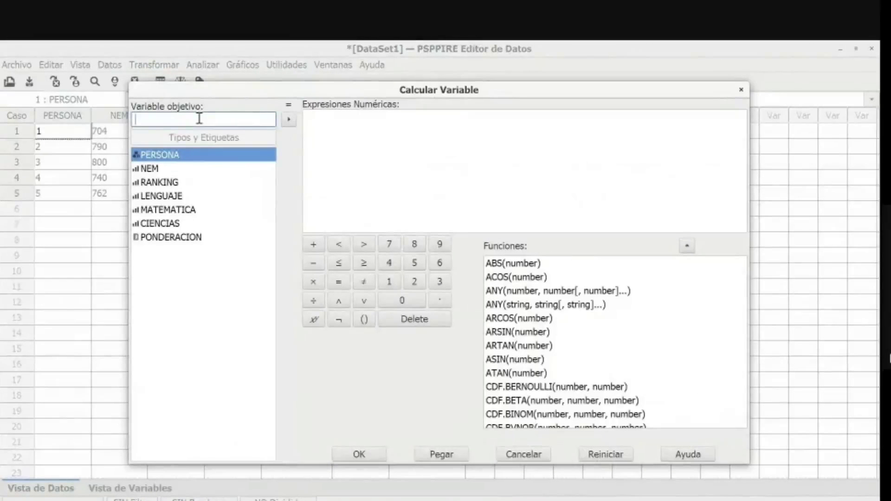
pyautogui.write('PO')
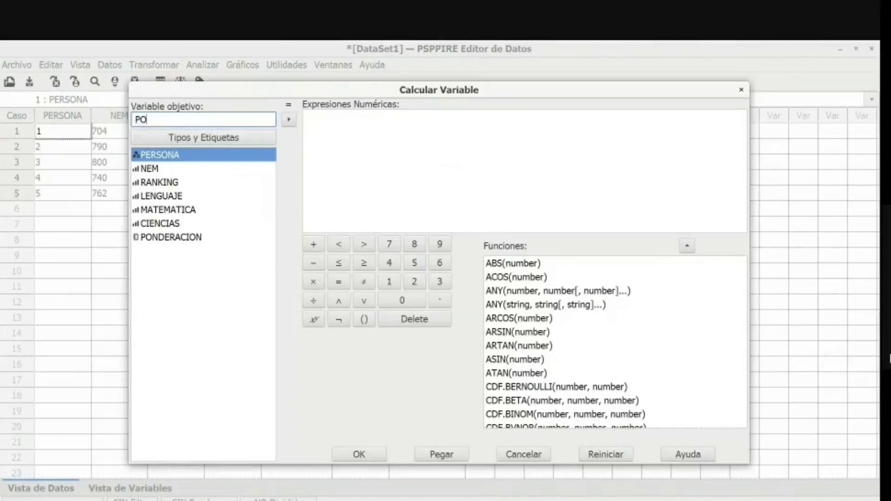
pyautogui.write('NDERACION')
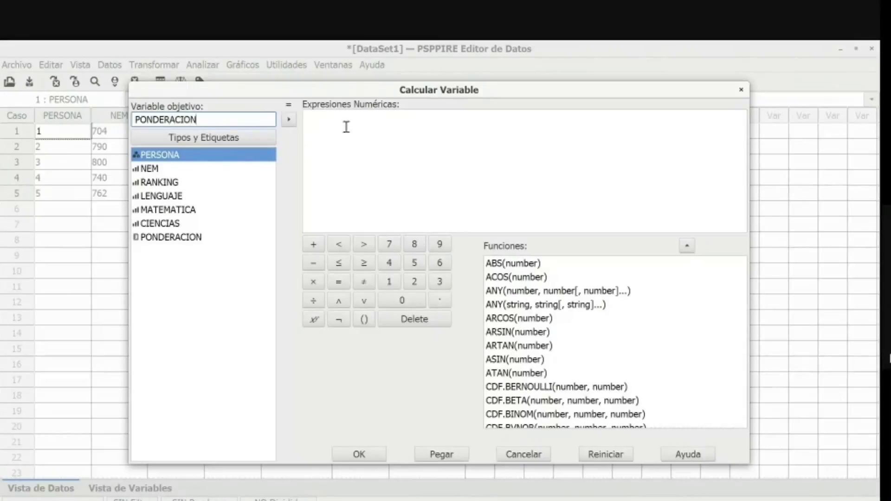
# Begin the numeric expression for PONDERACION with the weighted term 0.15*NEM.
pyautogui.click(374, 123)
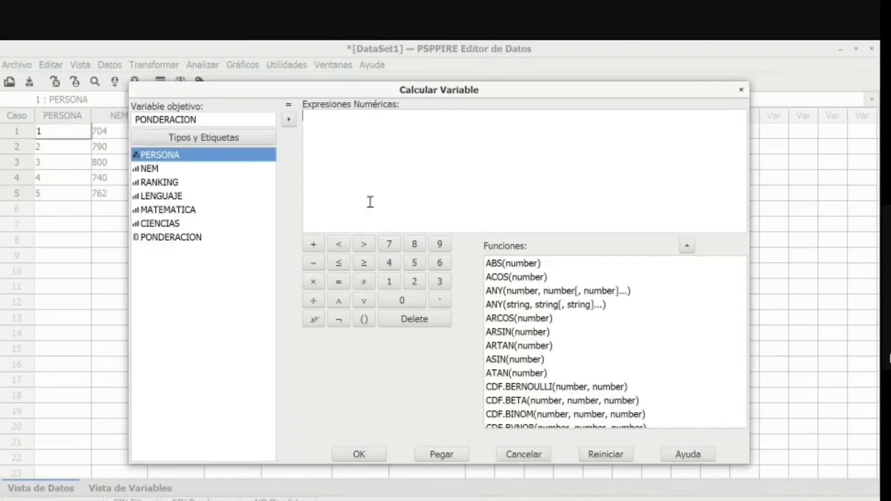
pyautogui.click(399, 303)
pyautogui.click(439, 303)
pyautogui.click(408, 265)
pyautogui.click(315, 286)
pyautogui.click(207, 170)
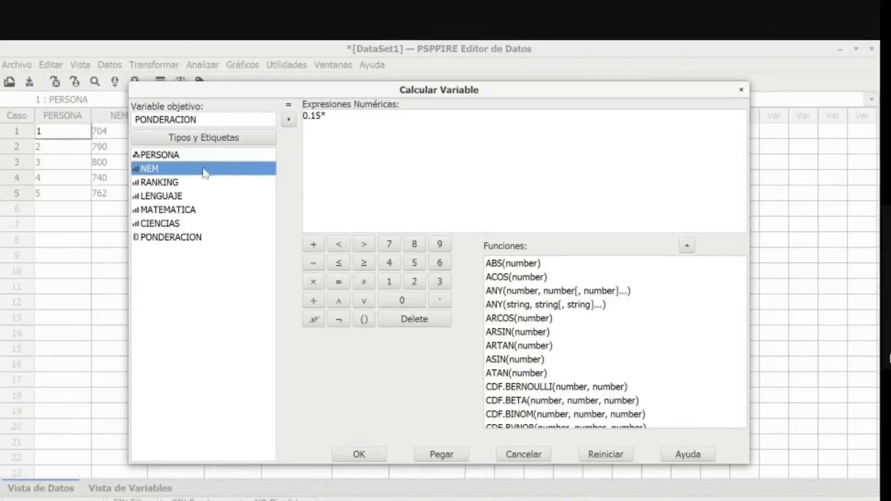
pyautogui.click(287, 121)
# Add the weighted term 0.25*RANKING to the PONDERACION expression.
pyautogui.click(314, 245)
pyautogui.click(402, 301)
pyautogui.click(439, 300)
pyautogui.click(415, 282)
pyautogui.click(415, 264)
pyautogui.click(314, 282)
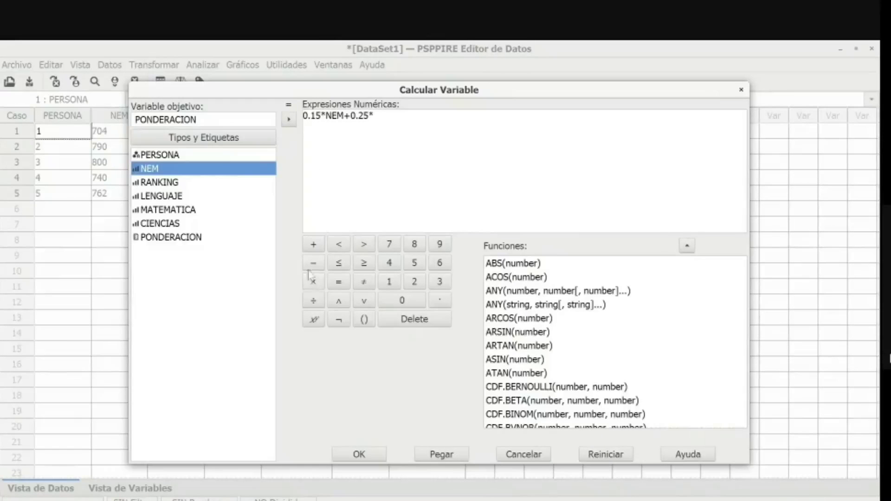
pyautogui.click(194, 185)
pyautogui.click(289, 119)
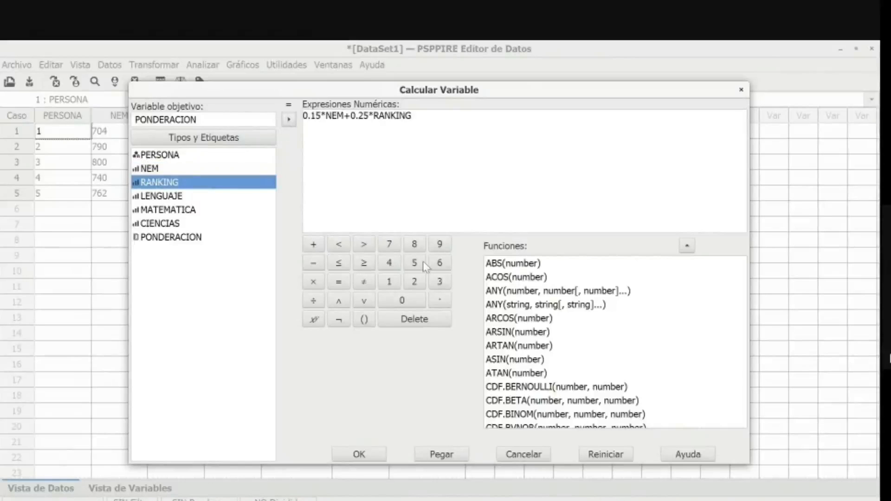
# Add the weighted term 0.2*LENGUAJE to the PONDERACION expression.
pyautogui.click(313, 245)
pyautogui.click(418, 304)
pyautogui.click(314, 281)
pyautogui.click(223, 197)
pyautogui.click(289, 120)
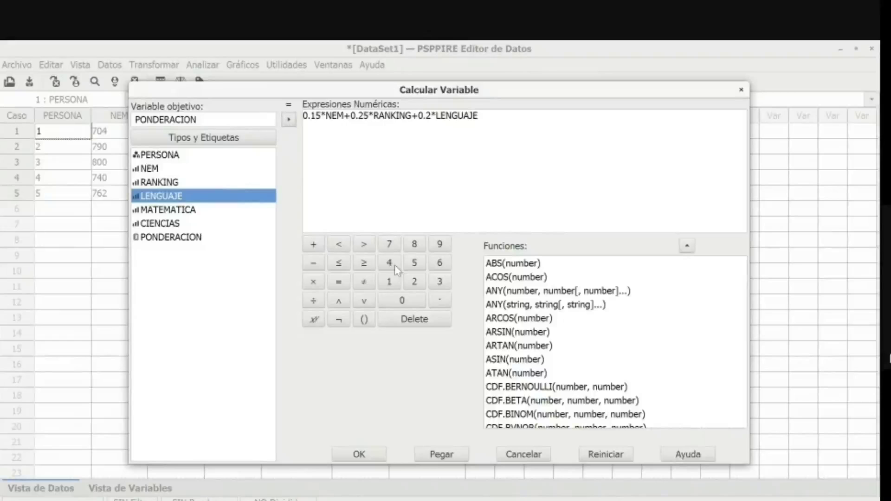
# Add the weighted term 0.3*MATEMATICA to the PONDERACION expression.
pyautogui.click(313, 244)
pyautogui.click(415, 297)
pyautogui.click(440, 298)
pyautogui.click(314, 282)
pyautogui.click(223, 211)
pyautogui.click(289, 120)
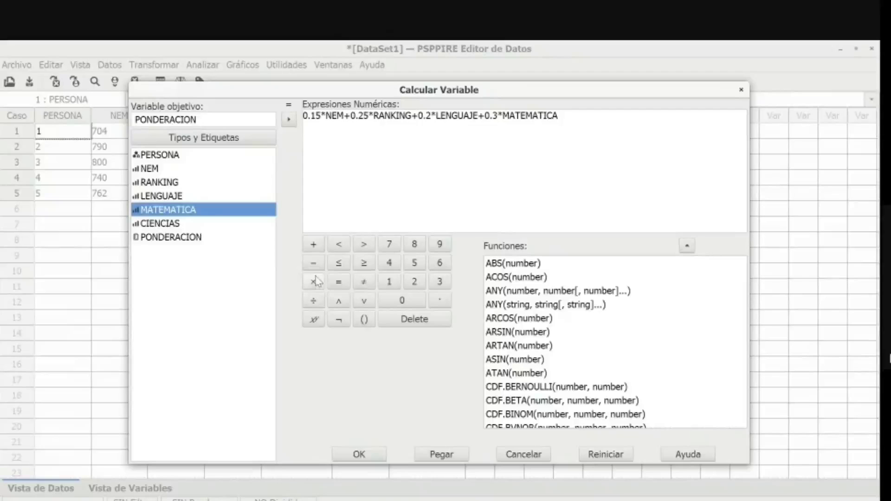
# Complete the PONDERACION expression with the term 0.1*CIENCIAS, and run the calculation, minimizing the results viewer.
pyautogui.click(313, 246)
pyautogui.click(402, 300)
pyautogui.click(440, 300)
pyautogui.click(389, 282)
pyautogui.click(318, 282)
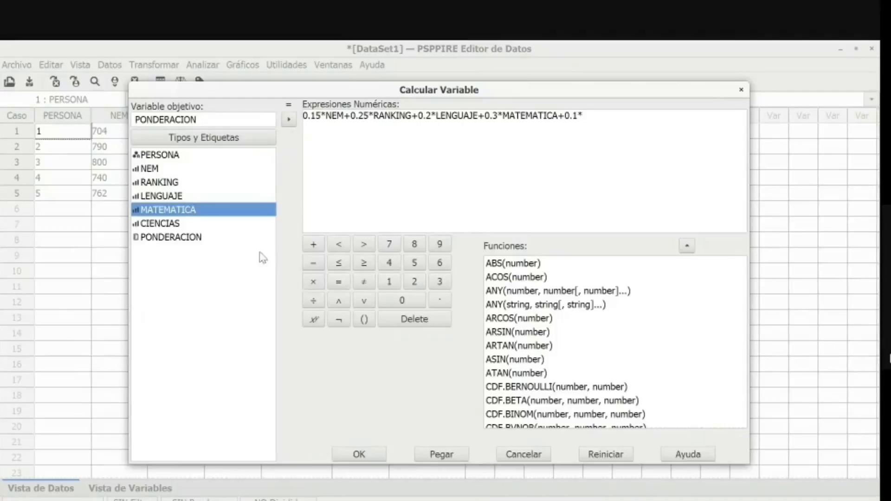
pyautogui.click(215, 225)
pyautogui.click(289, 122)
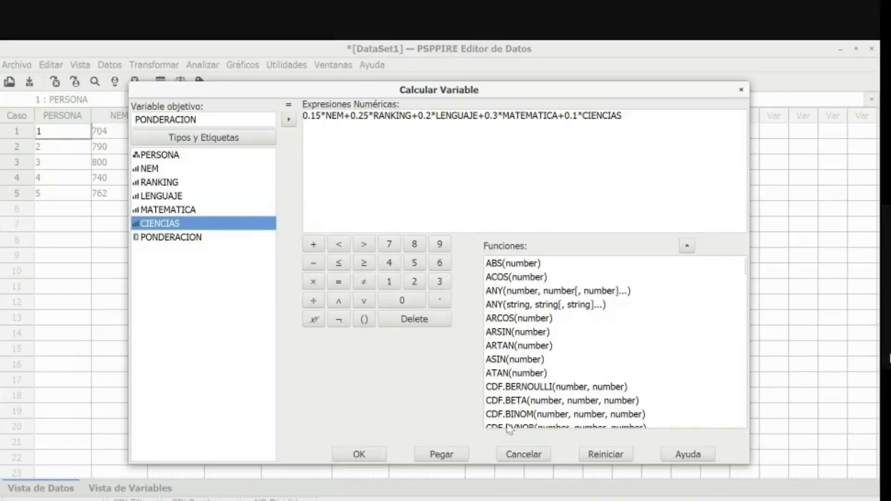
pyautogui.click(378, 459)
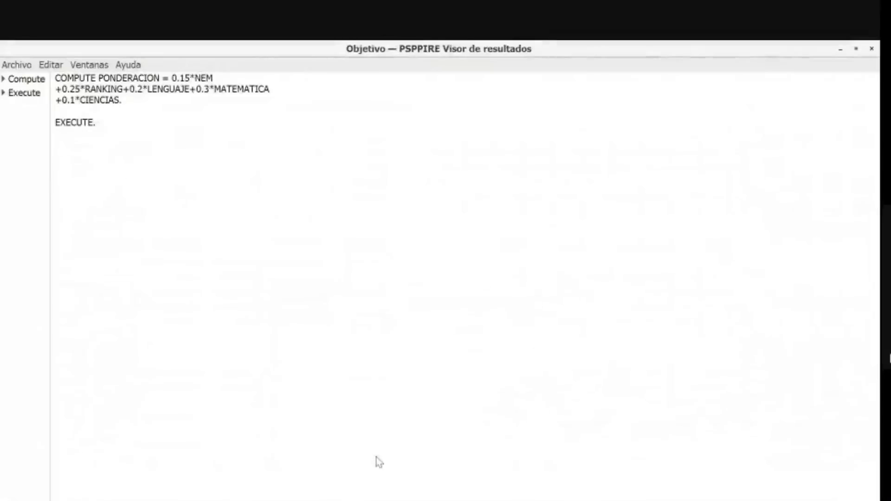
pyautogui.click(840, 49)
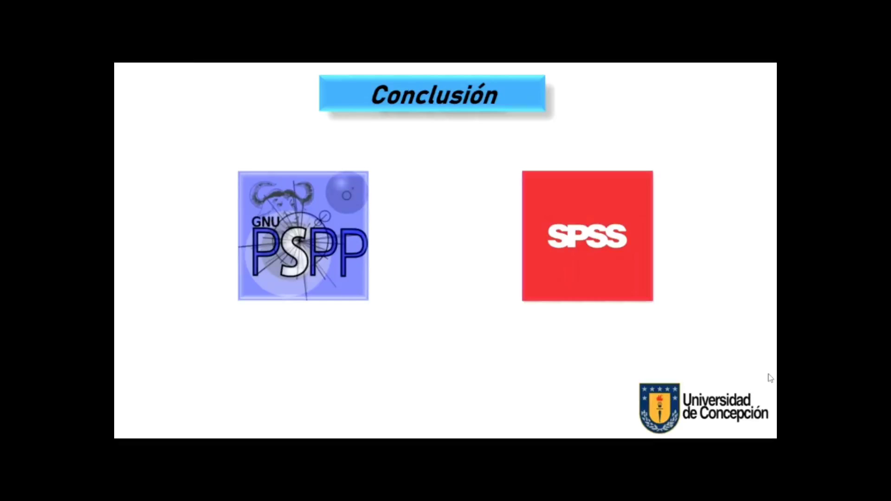
pyautogui.click(770, 379)
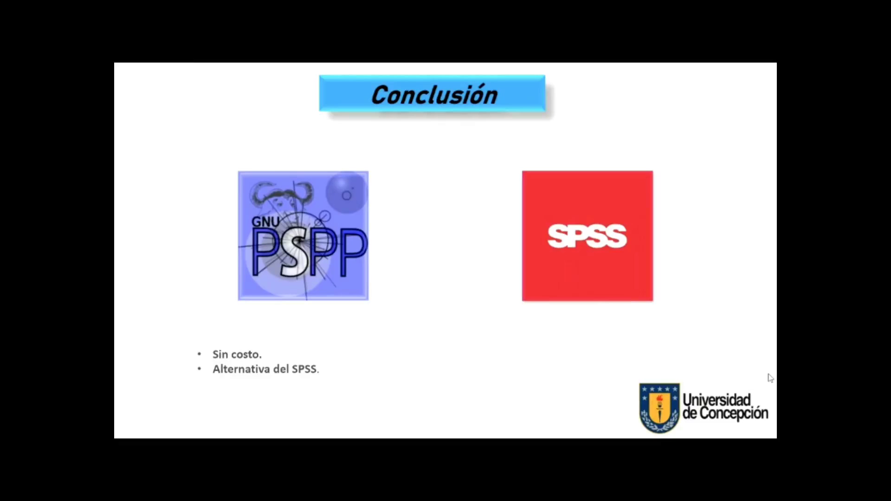
pyautogui.click(770, 378)
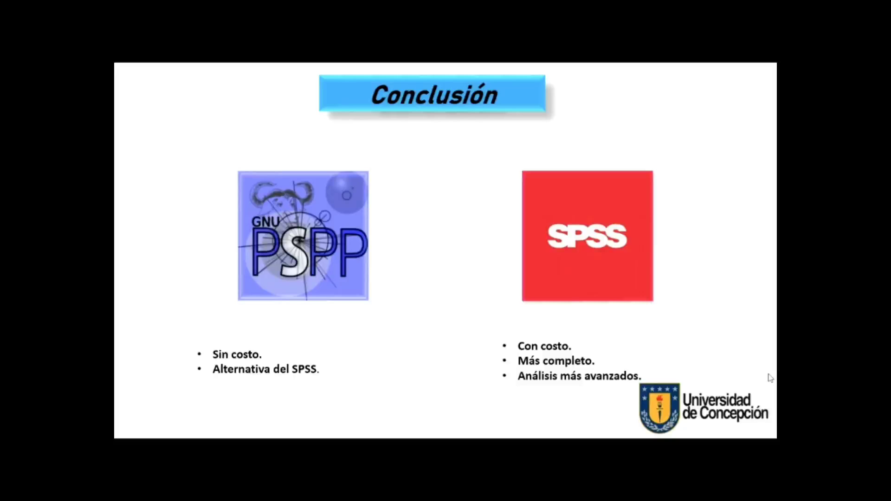